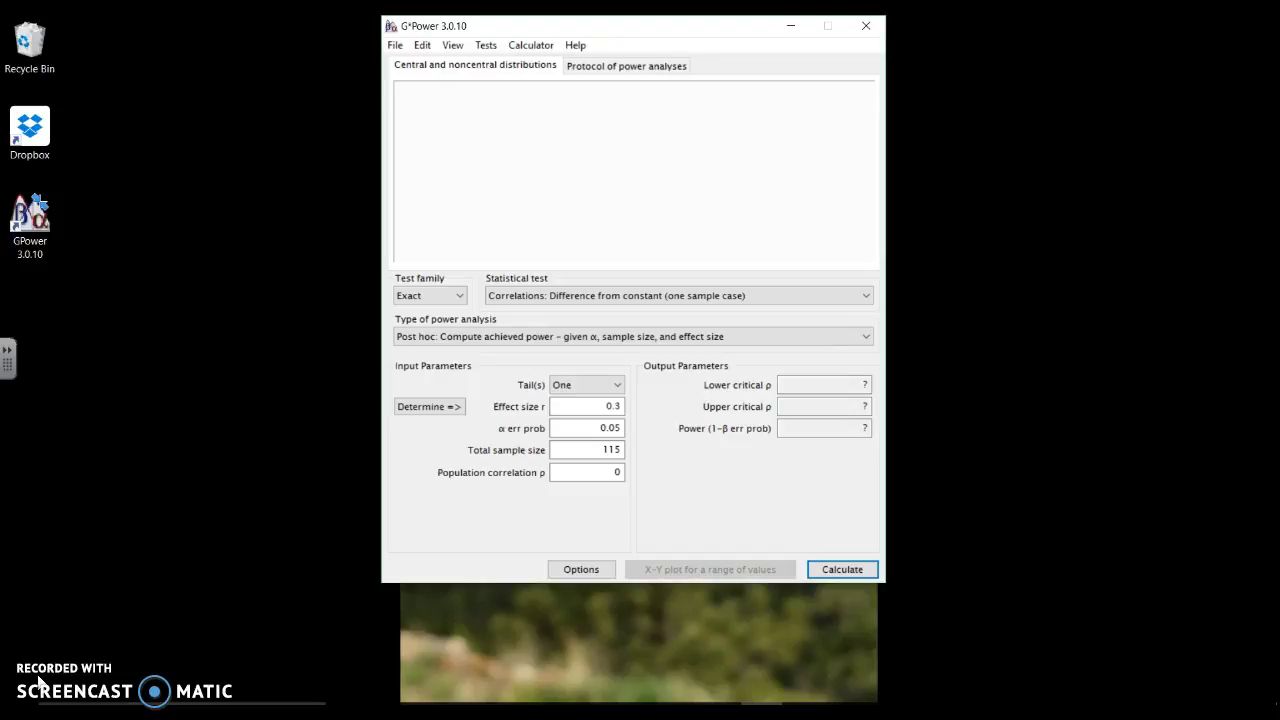
Step: Browse the test family and statistical test lists, switching the test family to t tests
{"action": "left_click", "coordinate": [431, 296]}
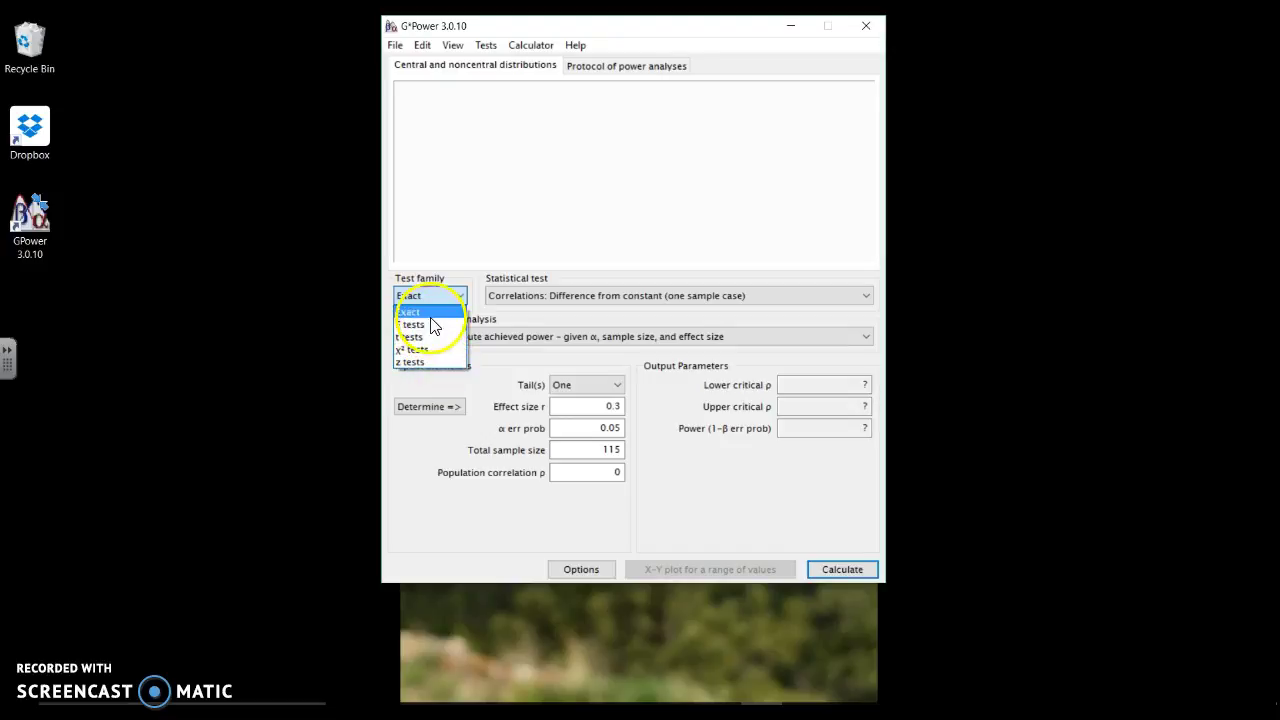
{"action": "left_click", "coordinate": [428, 313]}
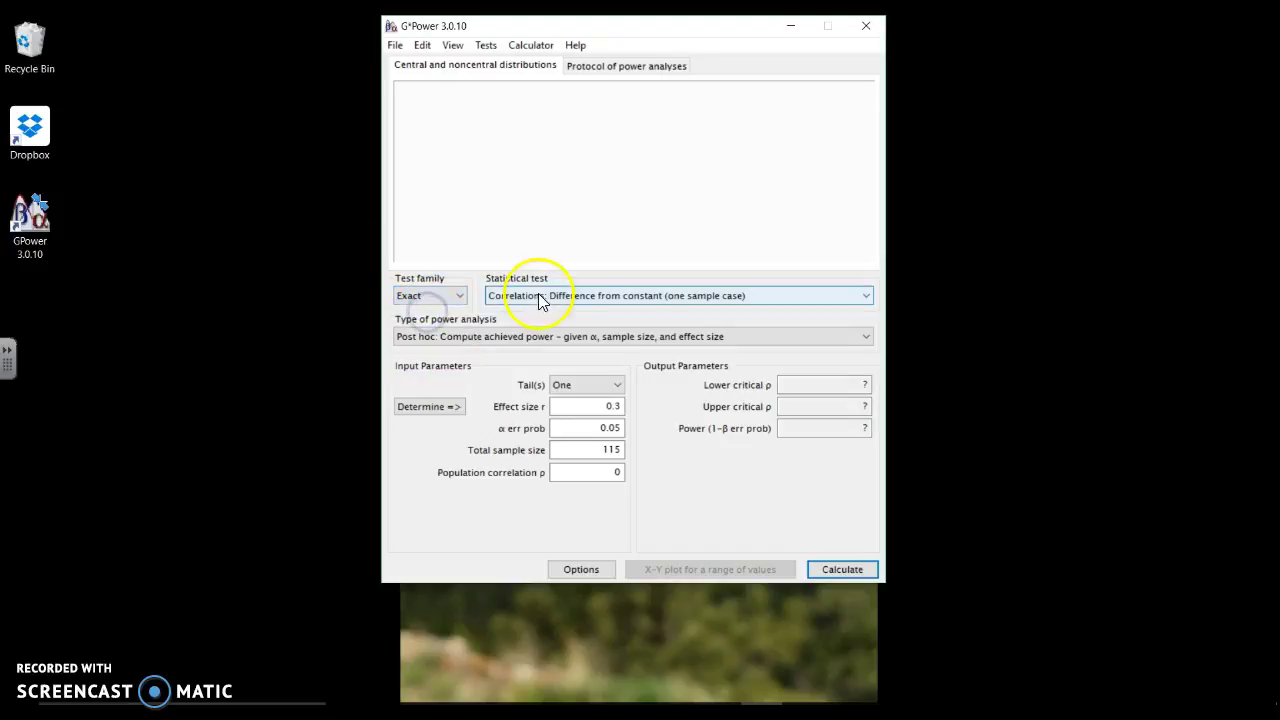
{"action": "left_click", "coordinate": [619, 296]}
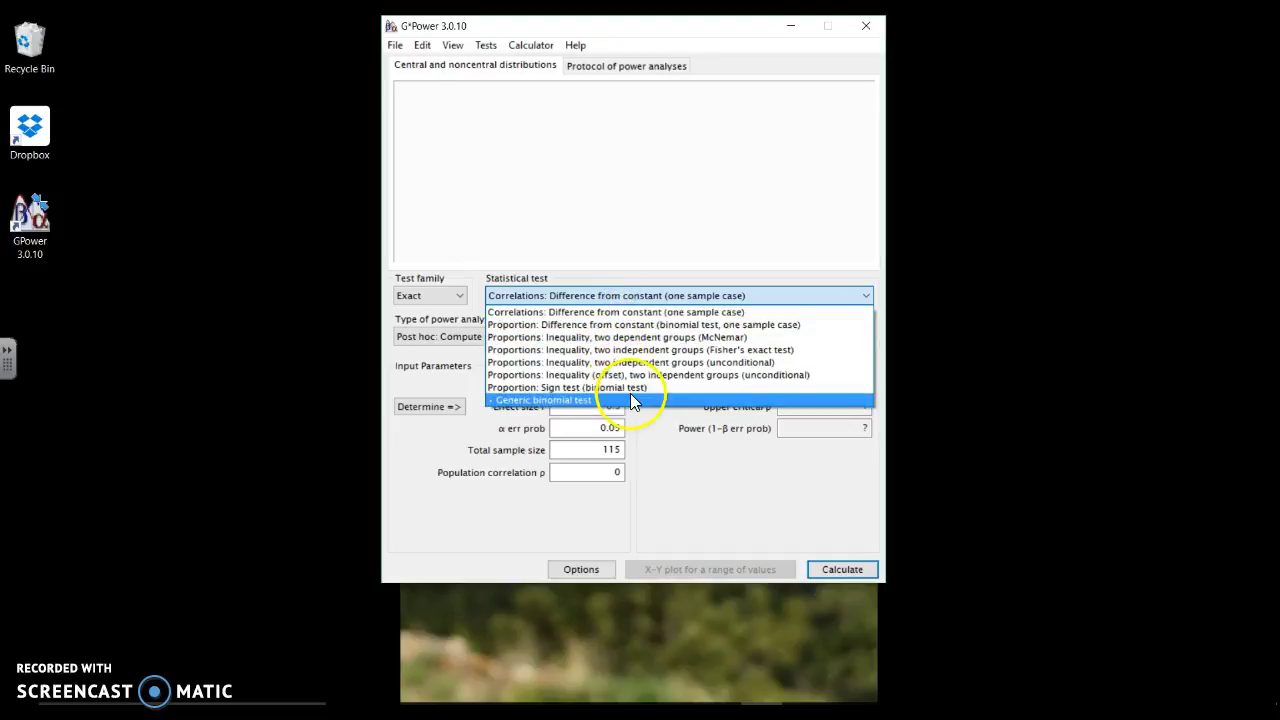
{"action": "left_click", "coordinate": [451, 296]}
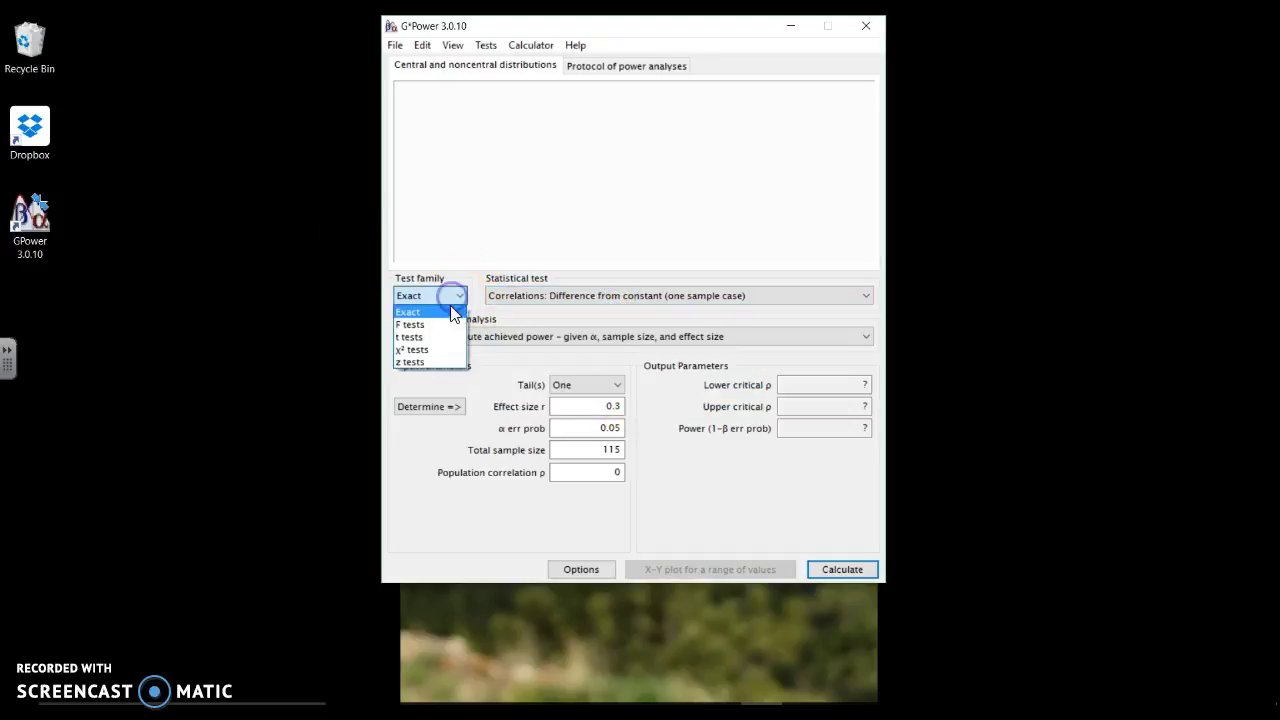
{"action": "left_click", "coordinate": [449, 335]}
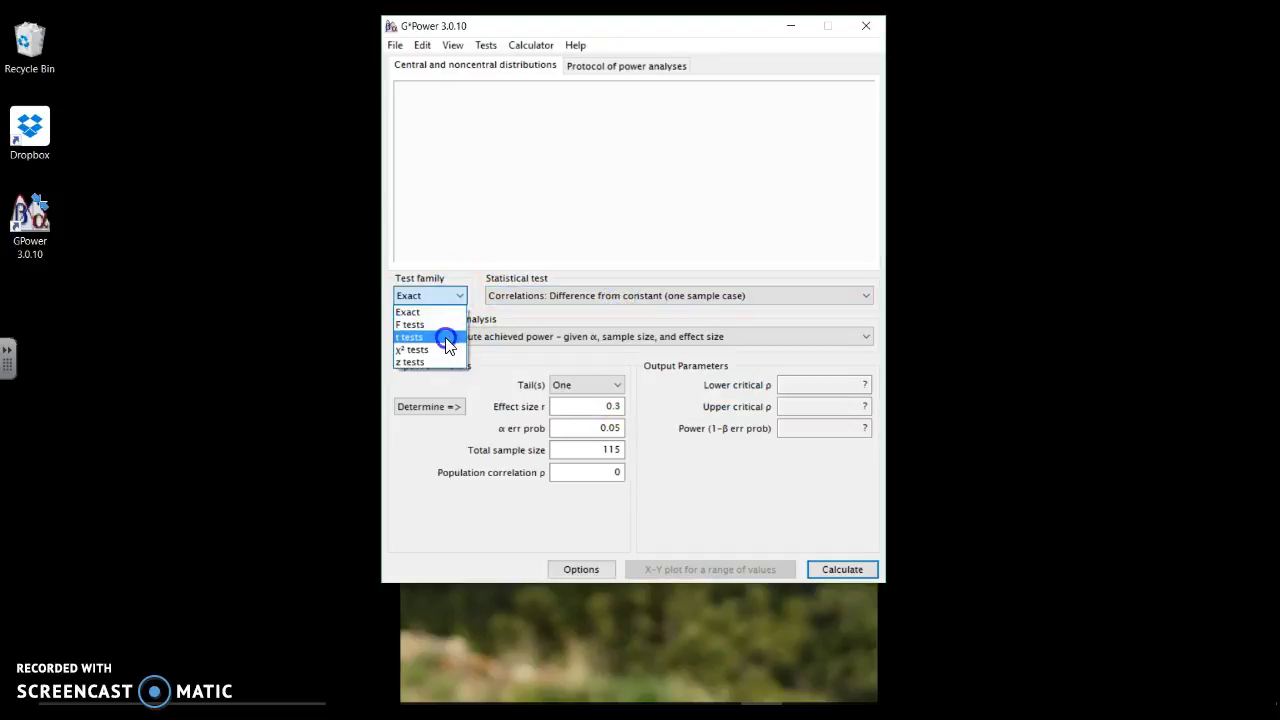
{"action": "left_click", "coordinate": [570, 293]}
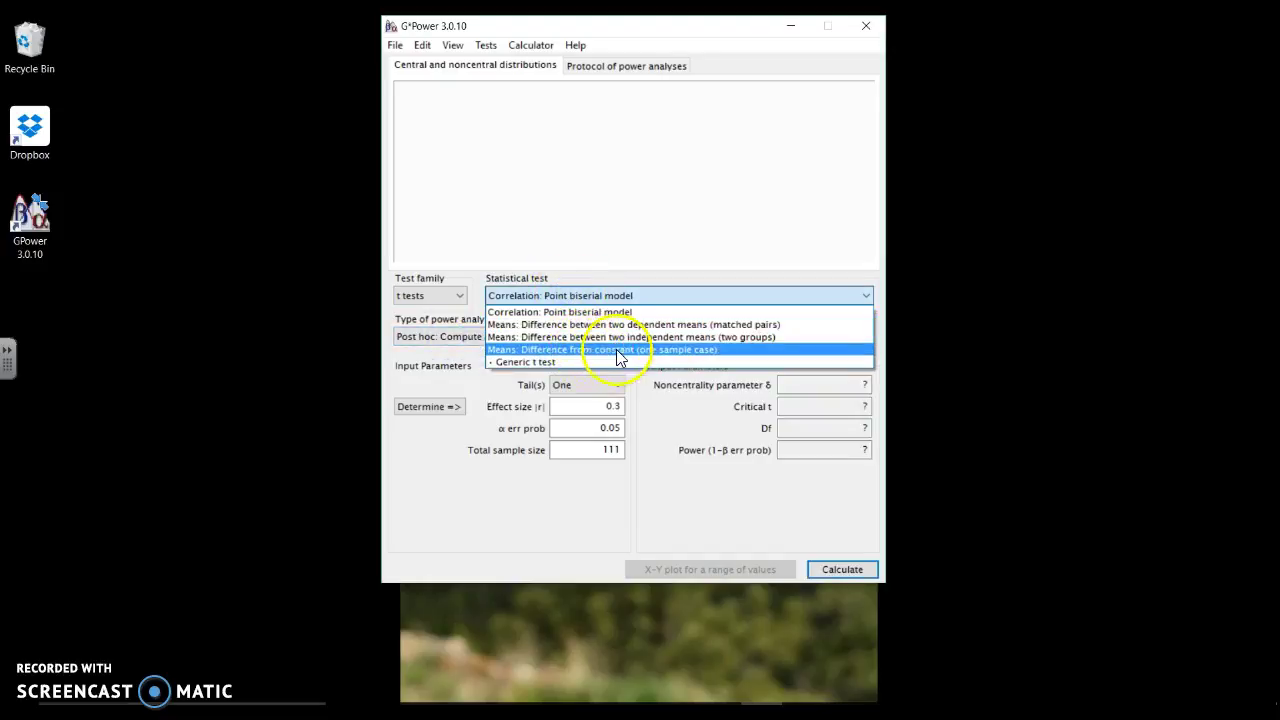
{"action": "left_click", "coordinate": [449, 300]}
{"action": "left_click", "coordinate": [449, 300]}
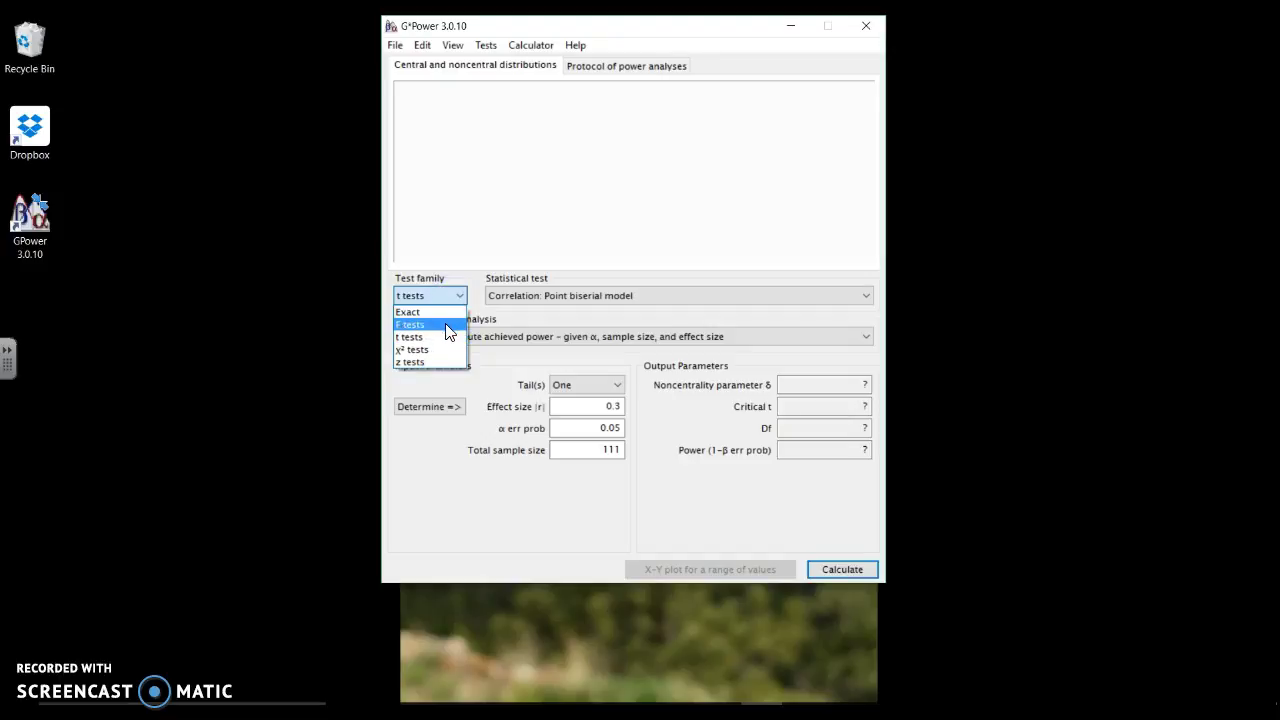
Step: Switch the test family to F tests and keep 'ANOVA: Fixed effects, omnibus, one-way' as the test
{"action": "left_click", "coordinate": [447, 325]}
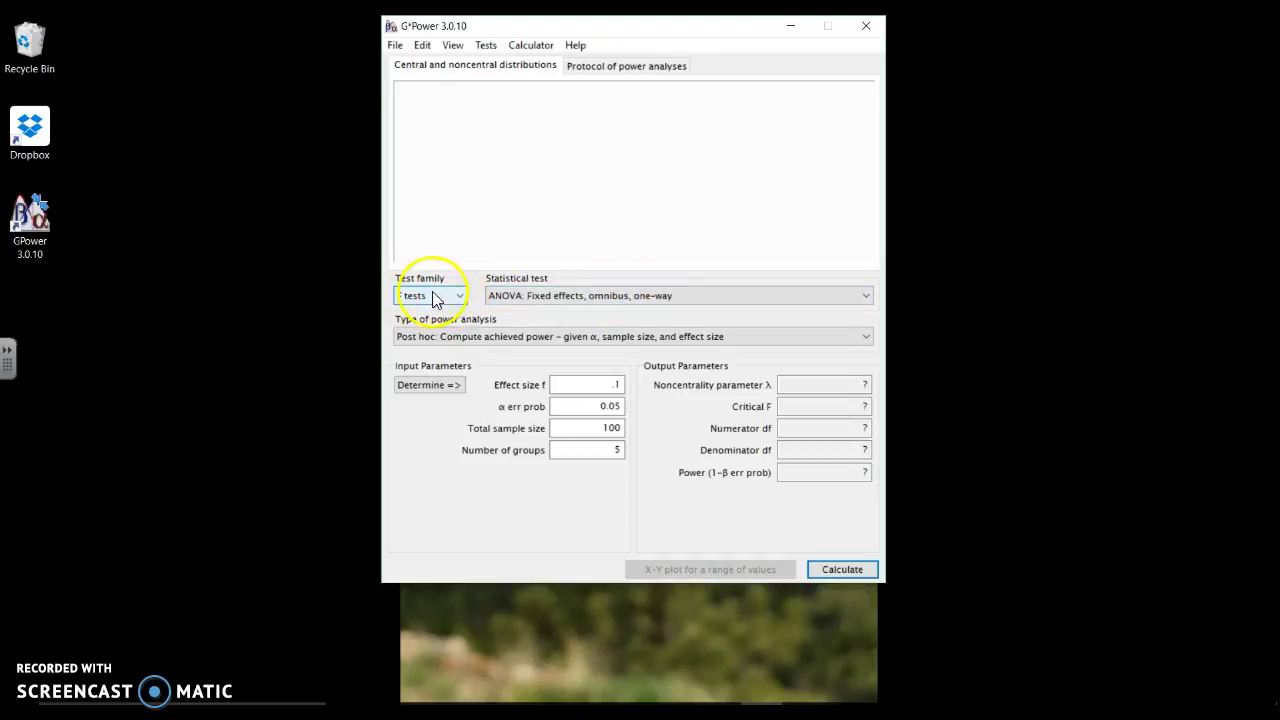
{"action": "left_click", "coordinate": [557, 298]}
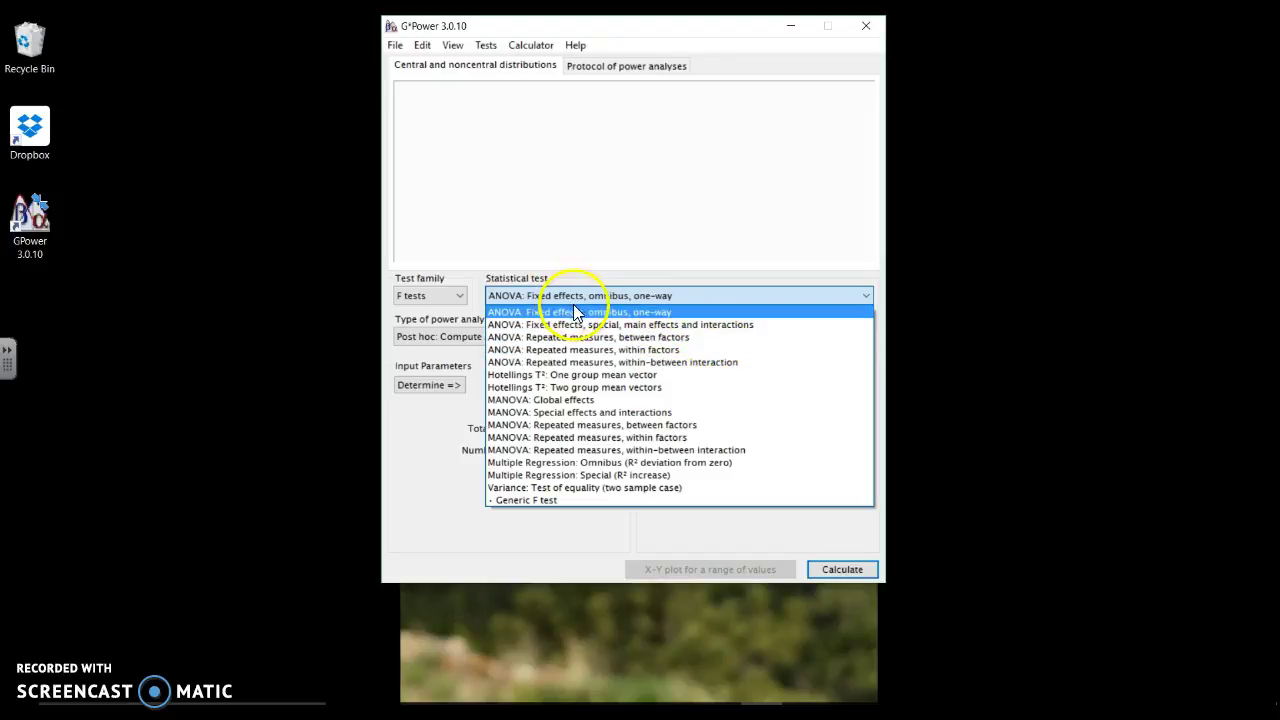
{"action": "left_click", "coordinate": [688, 311]}
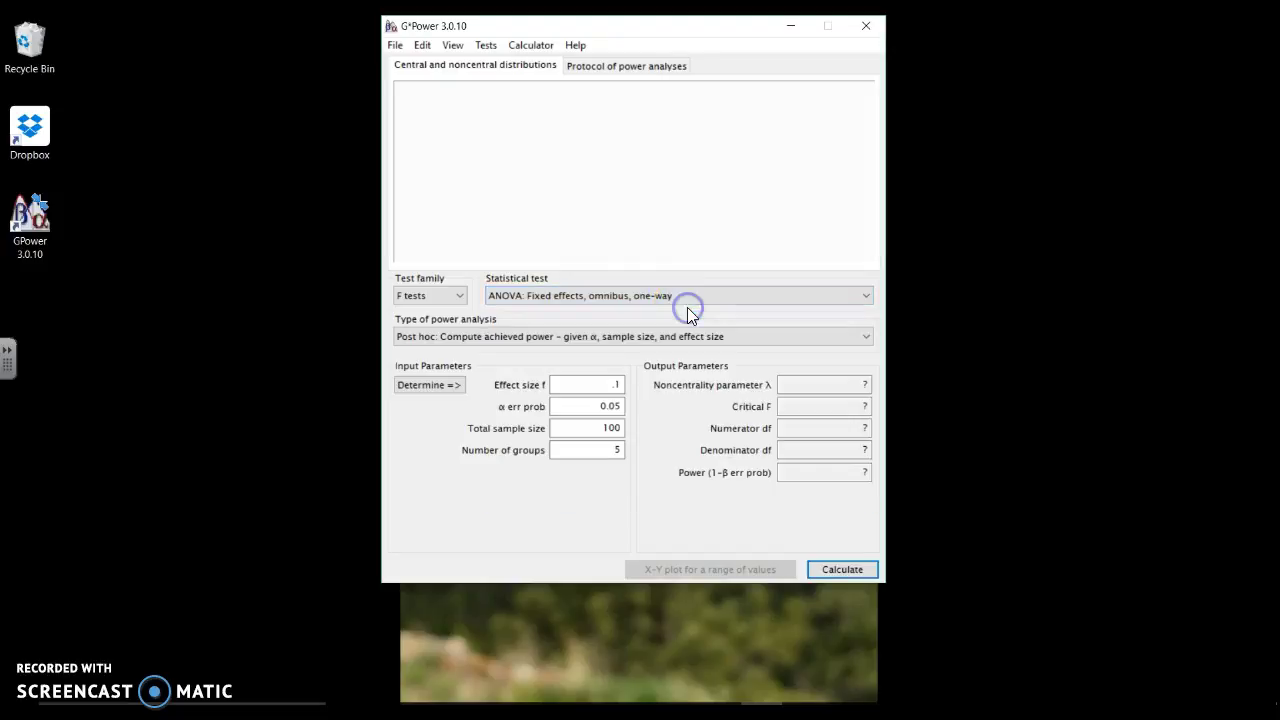
{"action": "left_click", "coordinate": [619, 337]}
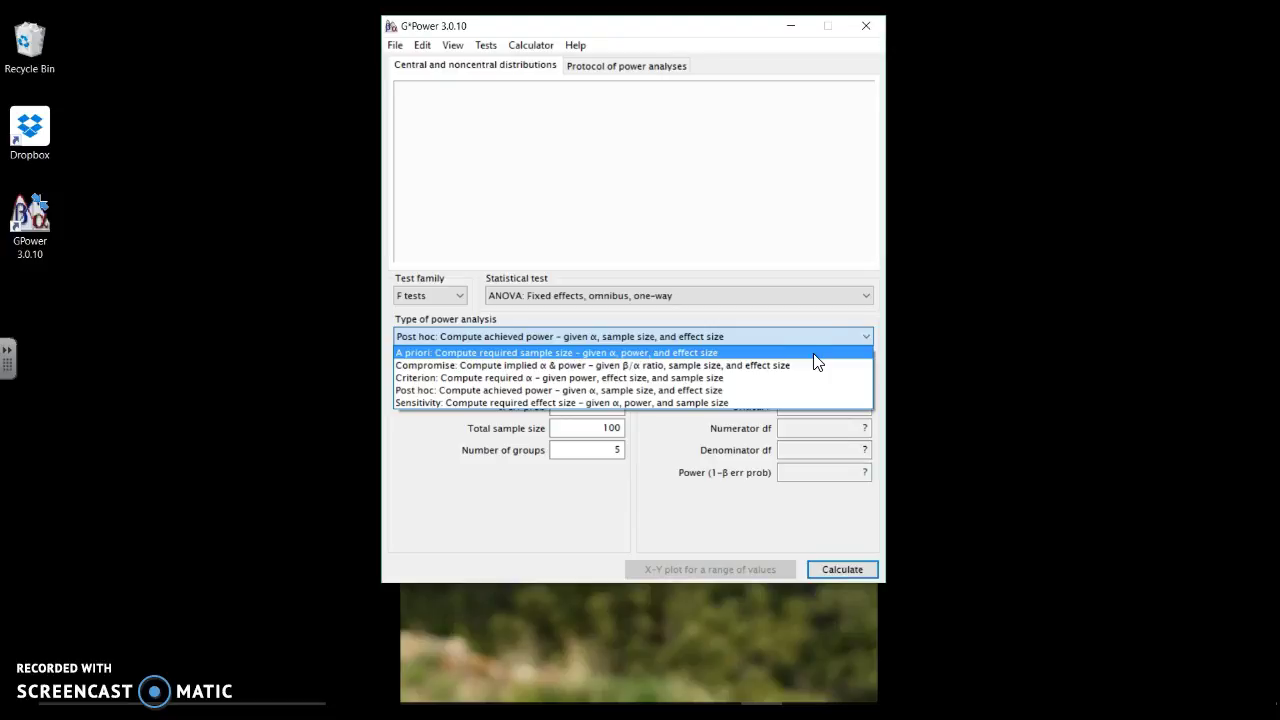
Step: Switch to an a priori analysis with effect size f .25, α 0.05 and 5 groups
{"action": "left_click", "coordinate": [816, 354]}
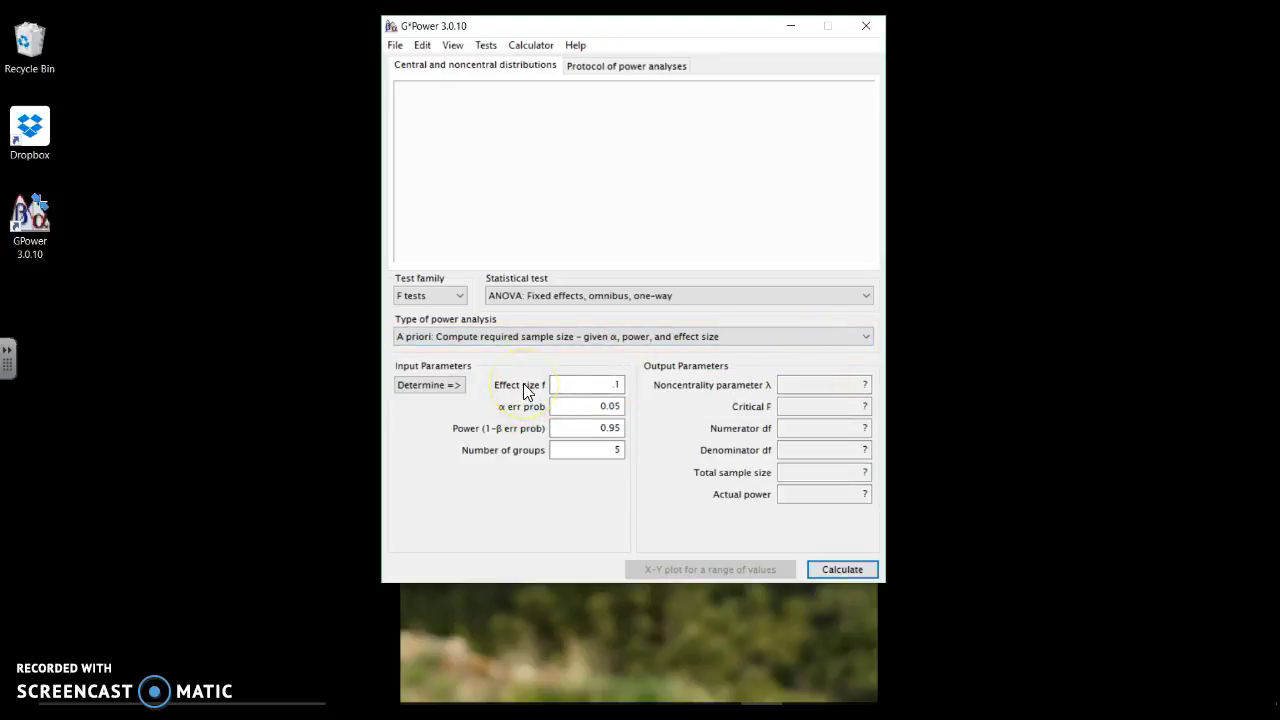
{"action": "double_click", "coordinate": [608, 384]}
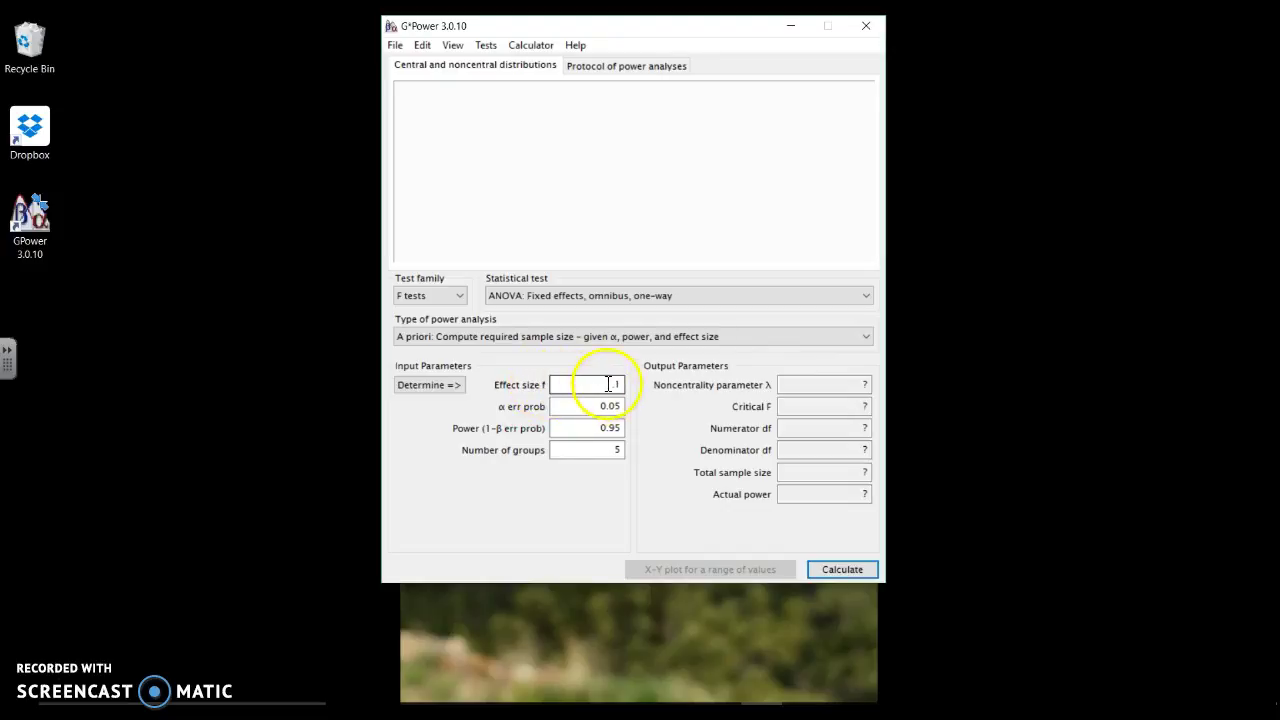
{"action": "key", "text": "BackSpace"}
{"action": "left_click", "coordinate": [620, 384]}
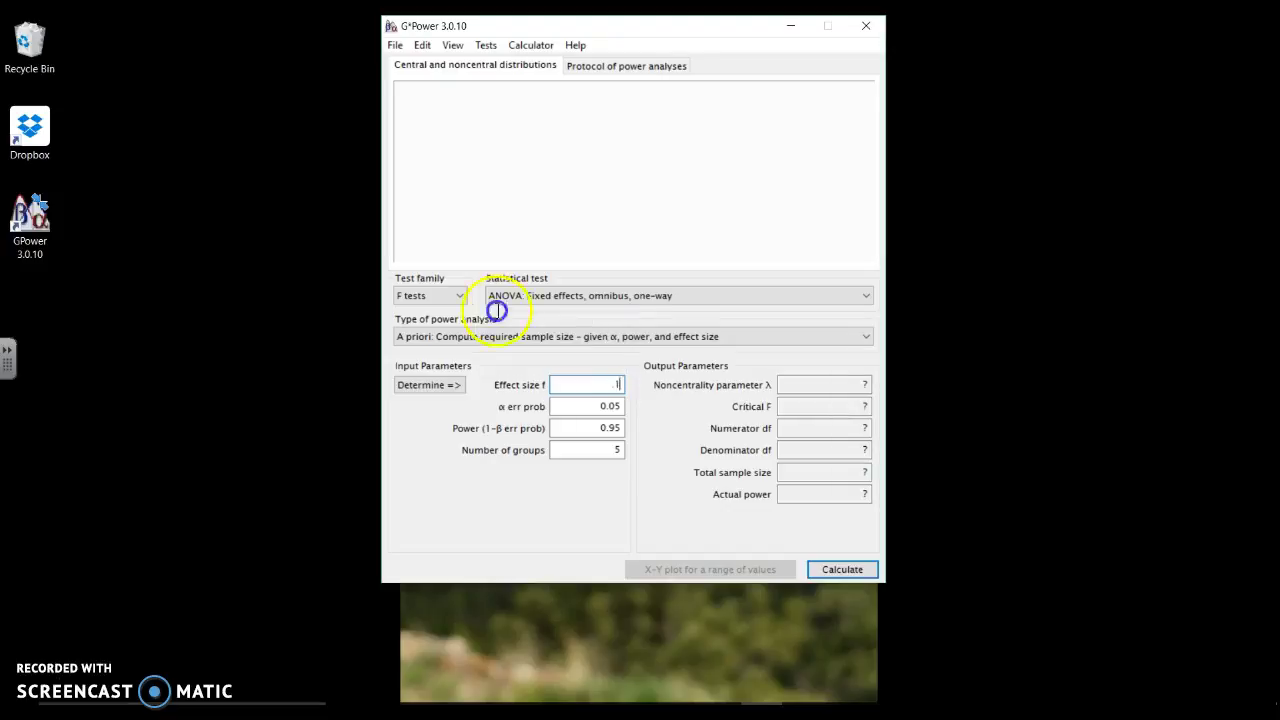
{"action": "left_click_drag", "start_coordinate": [620, 384], "coordinate": [597, 384]}
{"action": "type", "text": ".25"}
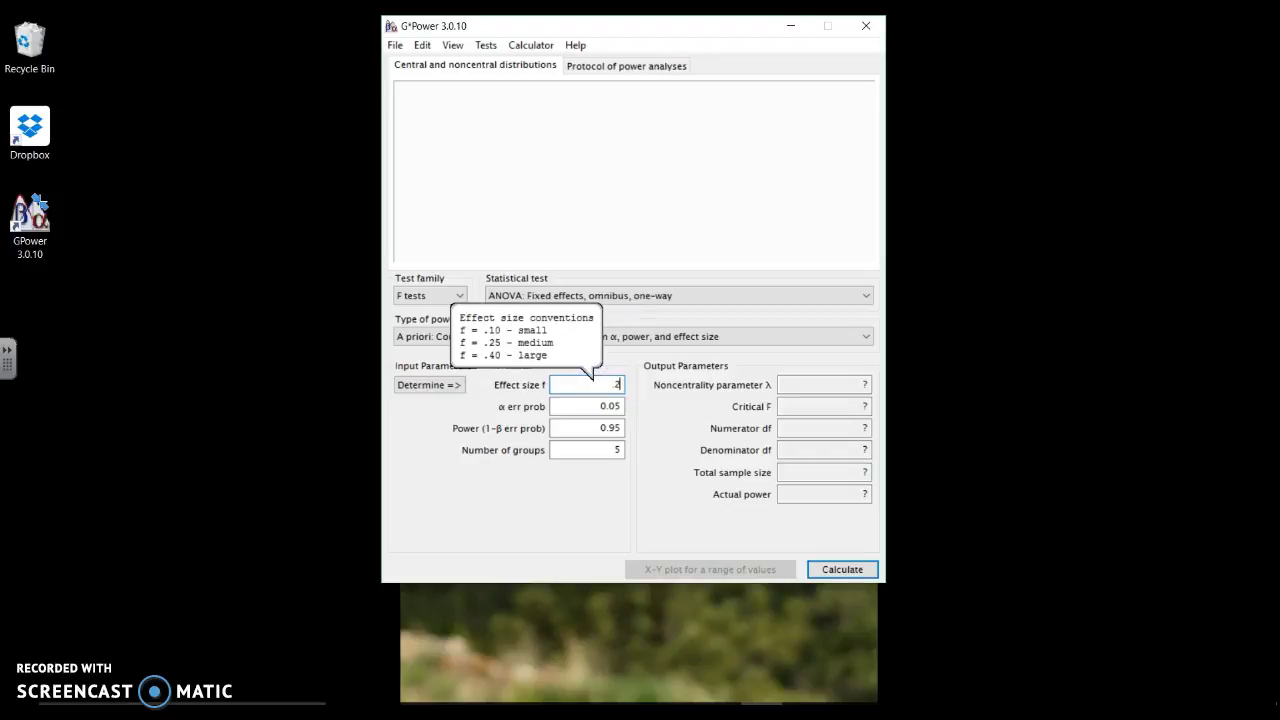
{"action": "left_click", "coordinate": [605, 405]}
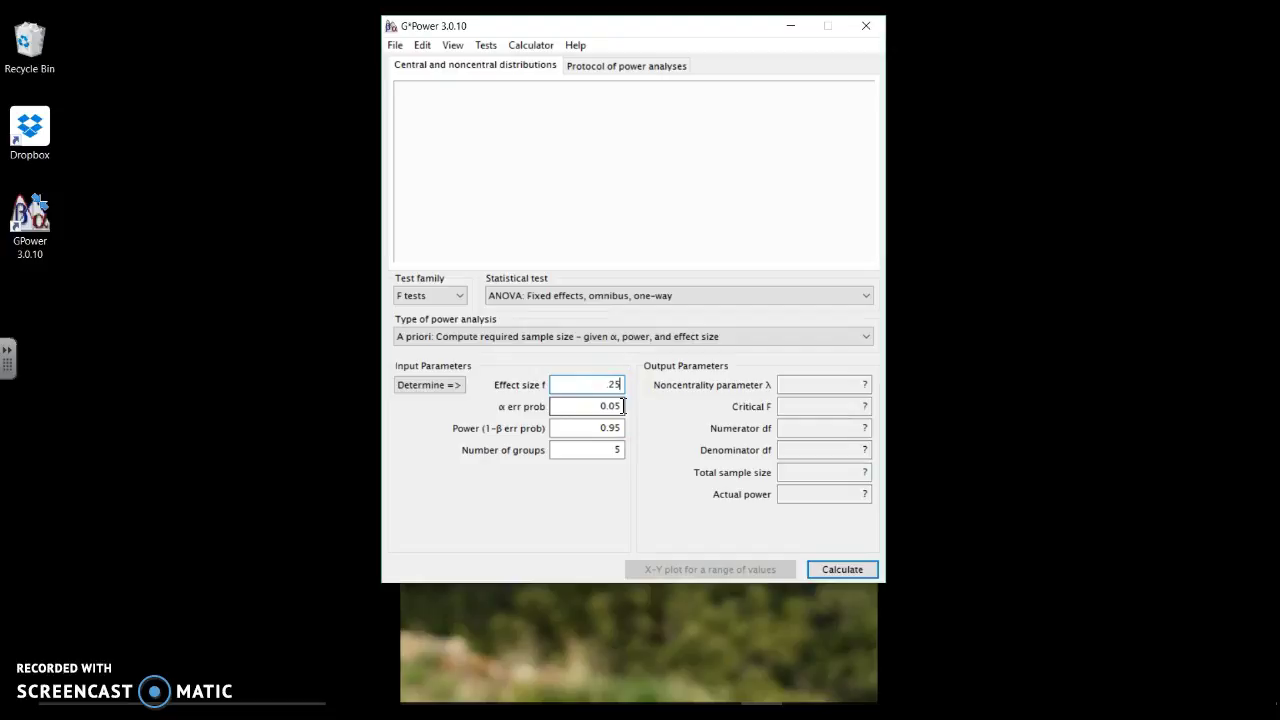
{"action": "left_click", "coordinate": [621, 405]}
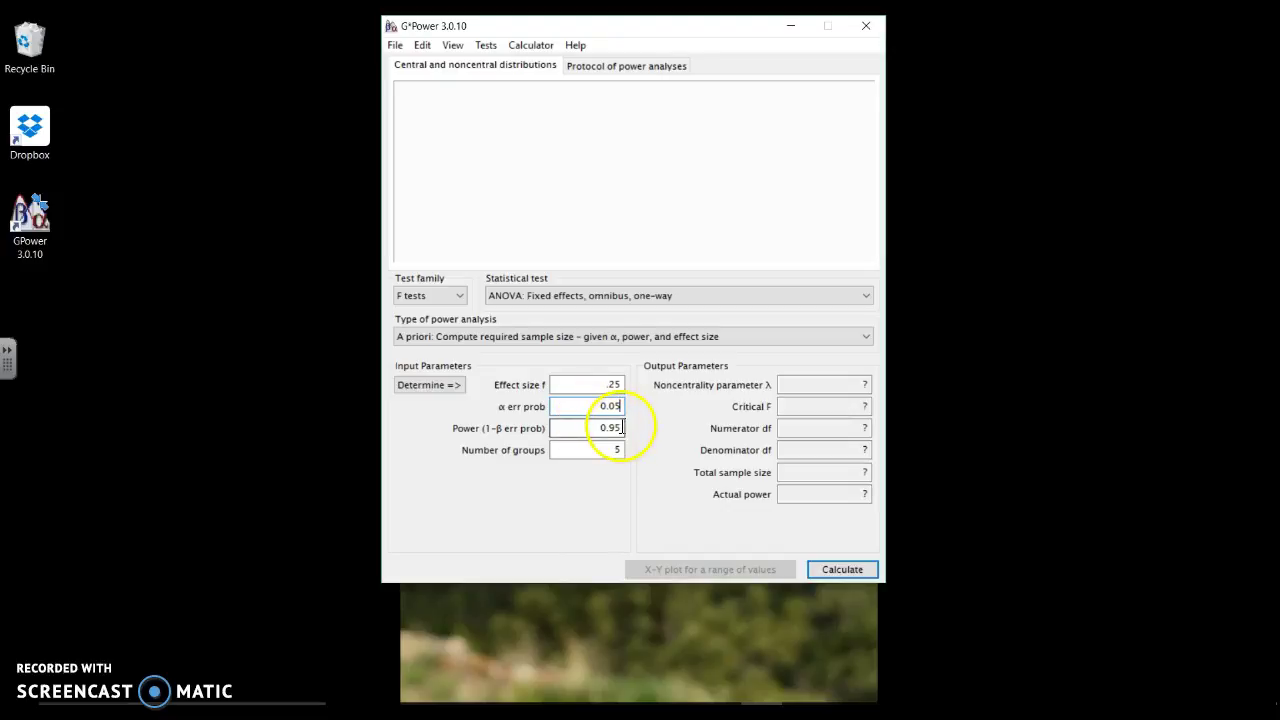
{"action": "left_click", "coordinate": [620, 448]}
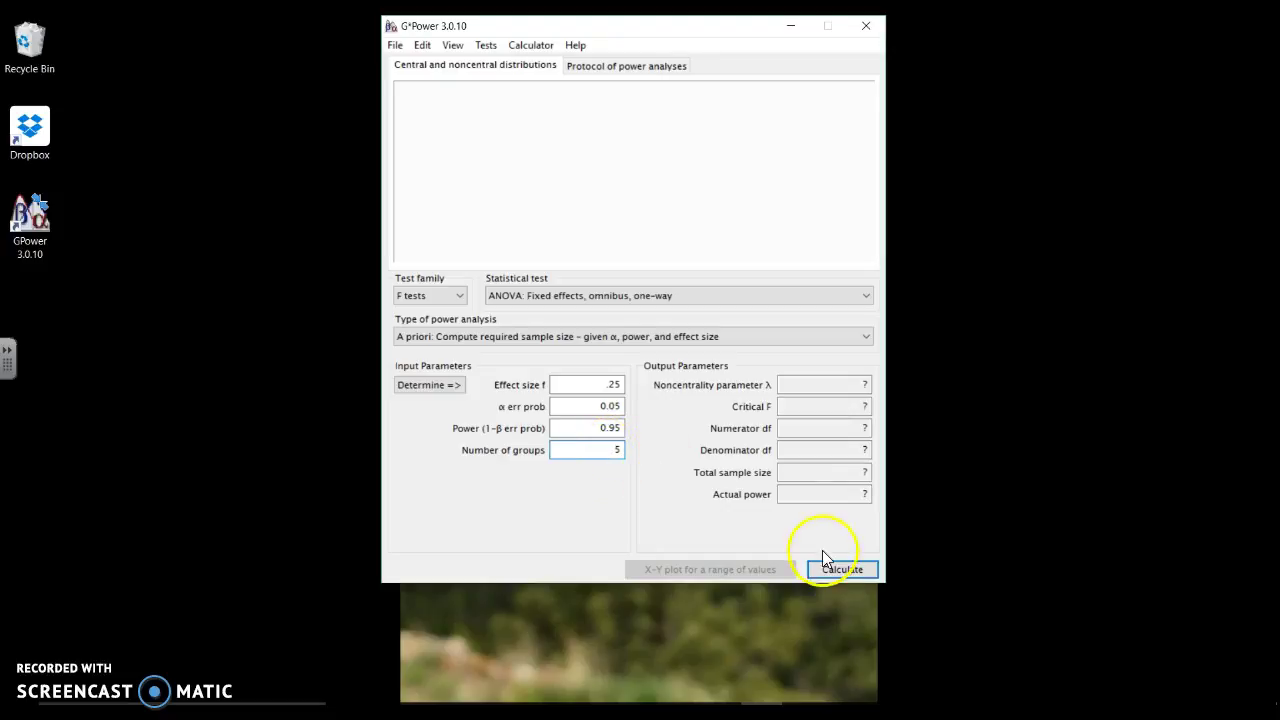
Step: Compute the a priori sample size, then change the number of groups to 10
{"action": "left_click", "coordinate": [842, 569]}
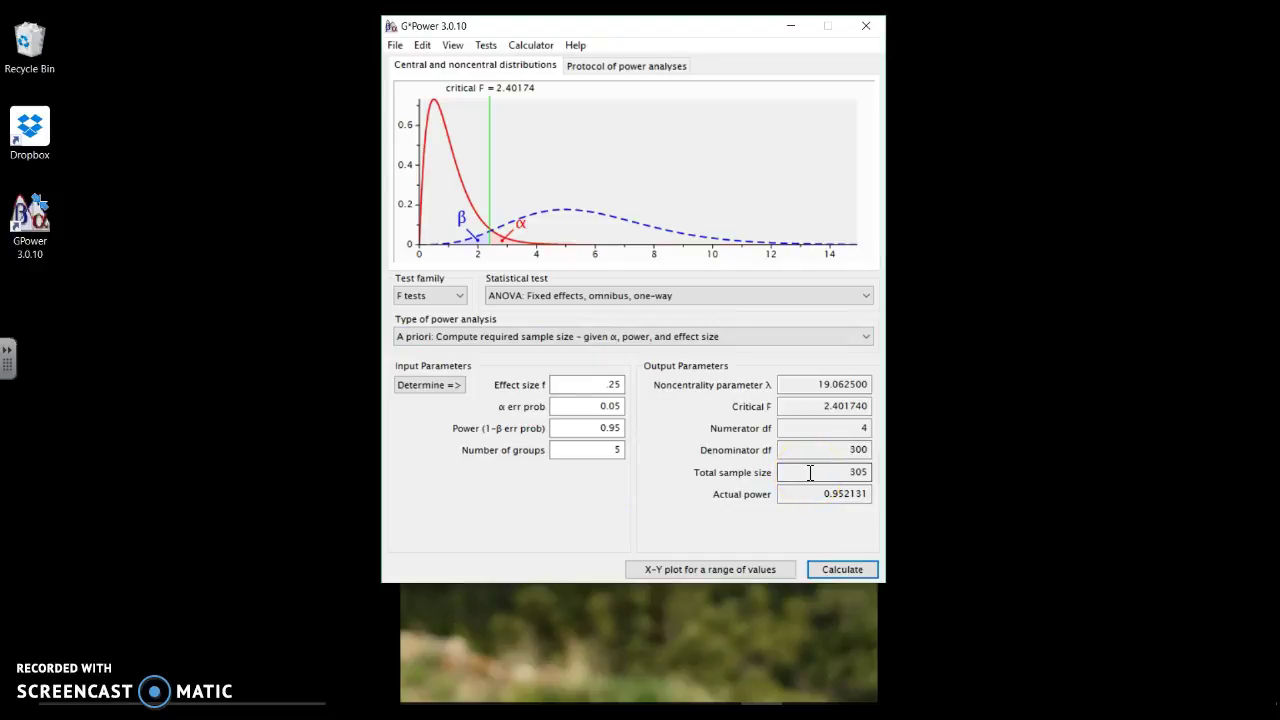
{"action": "left_click", "coordinate": [622, 450]}
{"action": "key", "text": "BackSpace"}
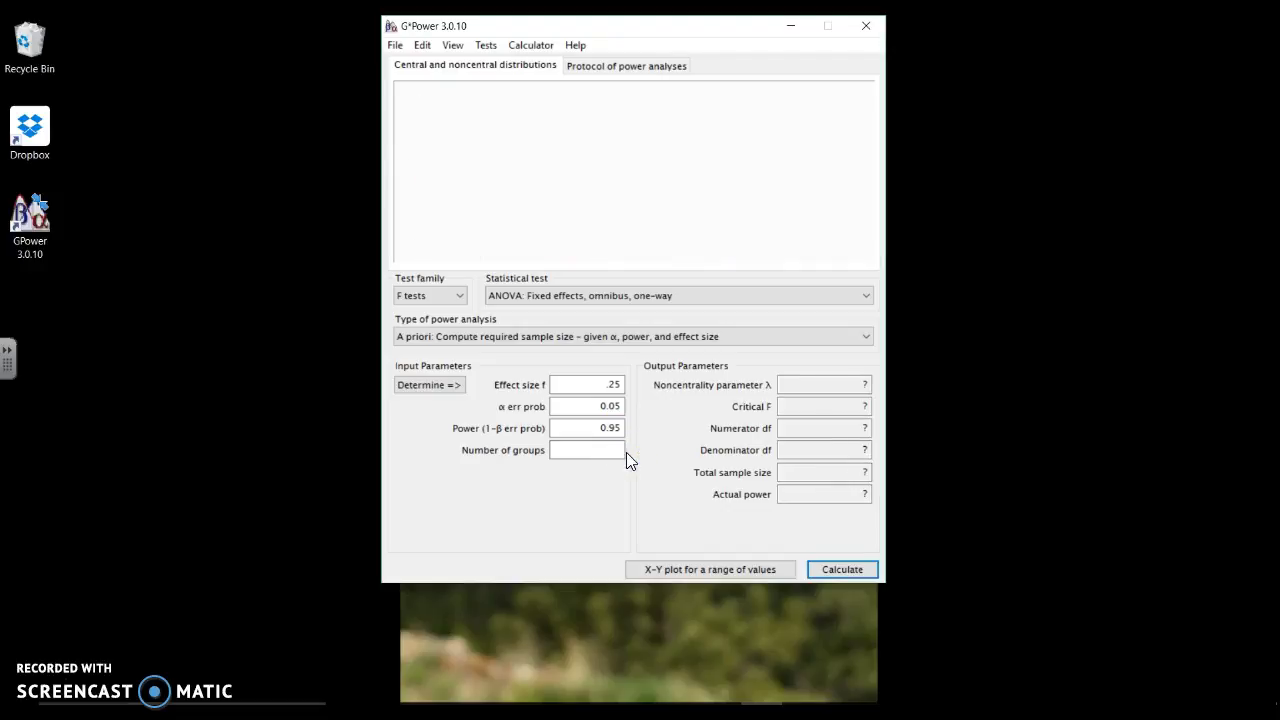
{"action": "type", "text": "10"}
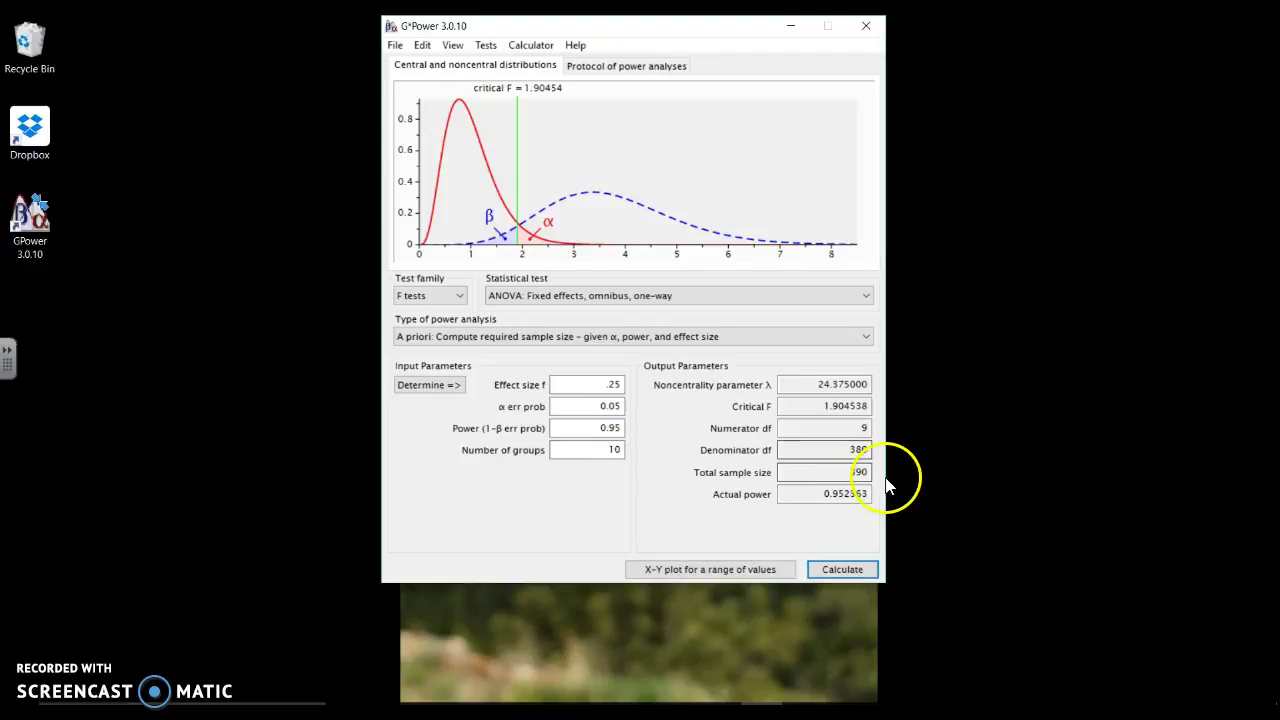
Step: Change effect size f to .40 and recalculate, giving a required total sample size of 160
{"action": "left_click", "coordinate": [590, 384]}
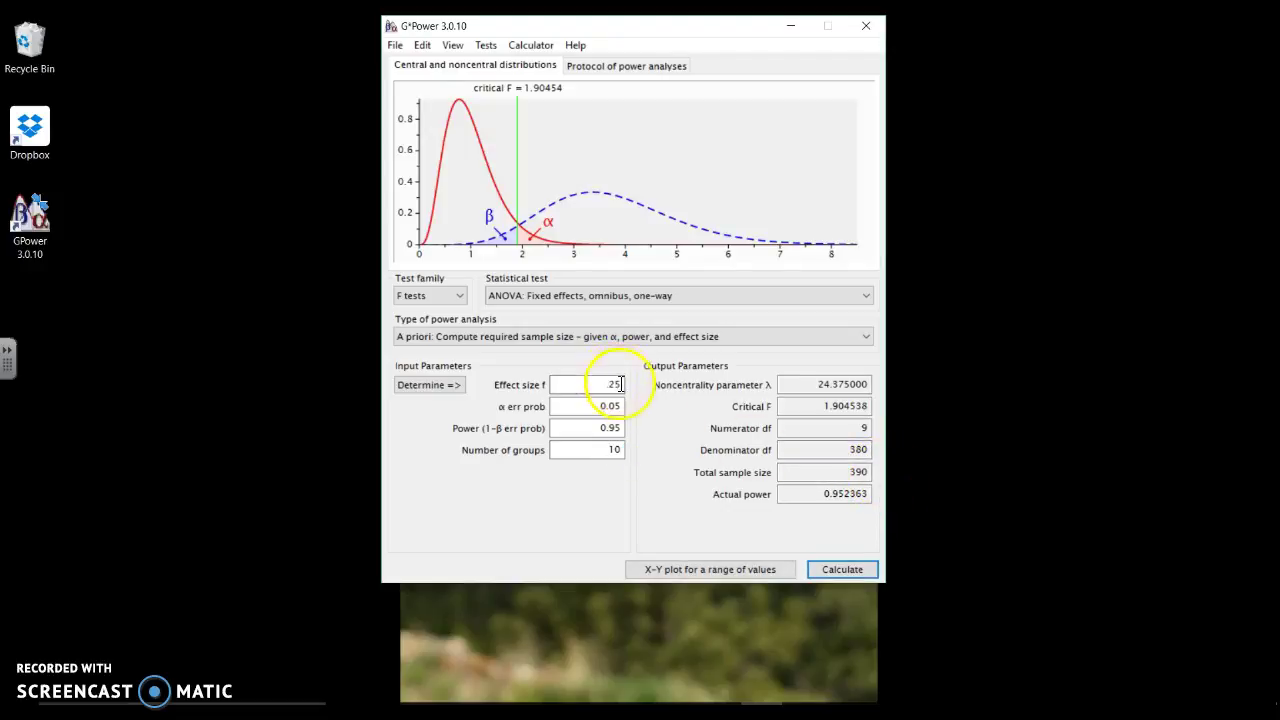
{"action": "key", "text": "BackSpace"}
{"action": "key", "text": "BackSpace"}
{"action": "key", "text": "BackSpace"}
{"action": "type", "text": ".10"}
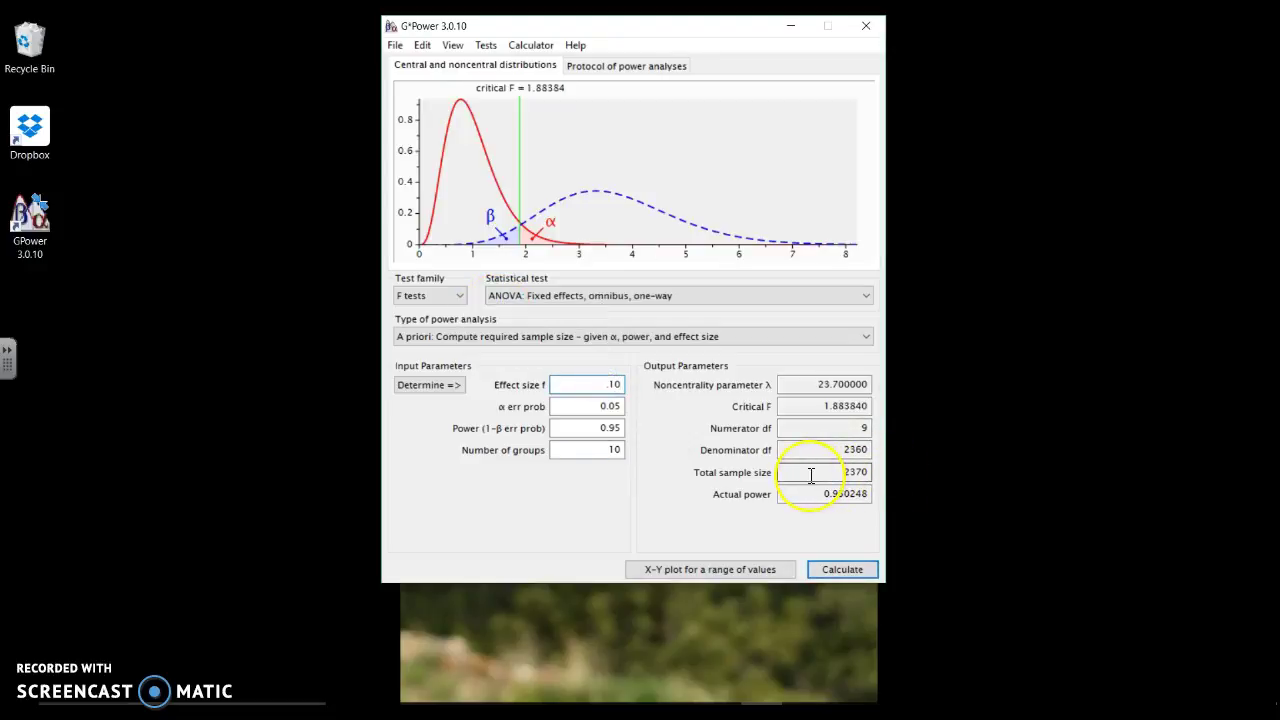
{"action": "double_click", "coordinate": [581, 382]}
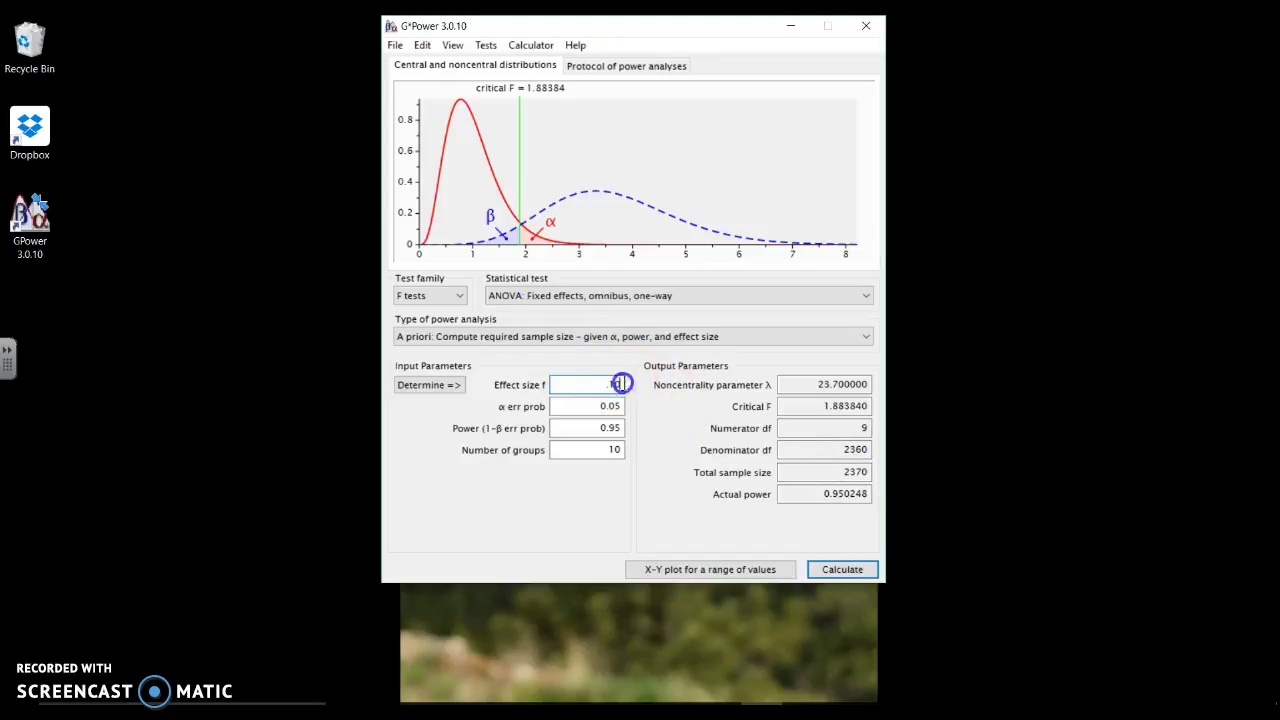
{"action": "key", "text": "BackSpace"}
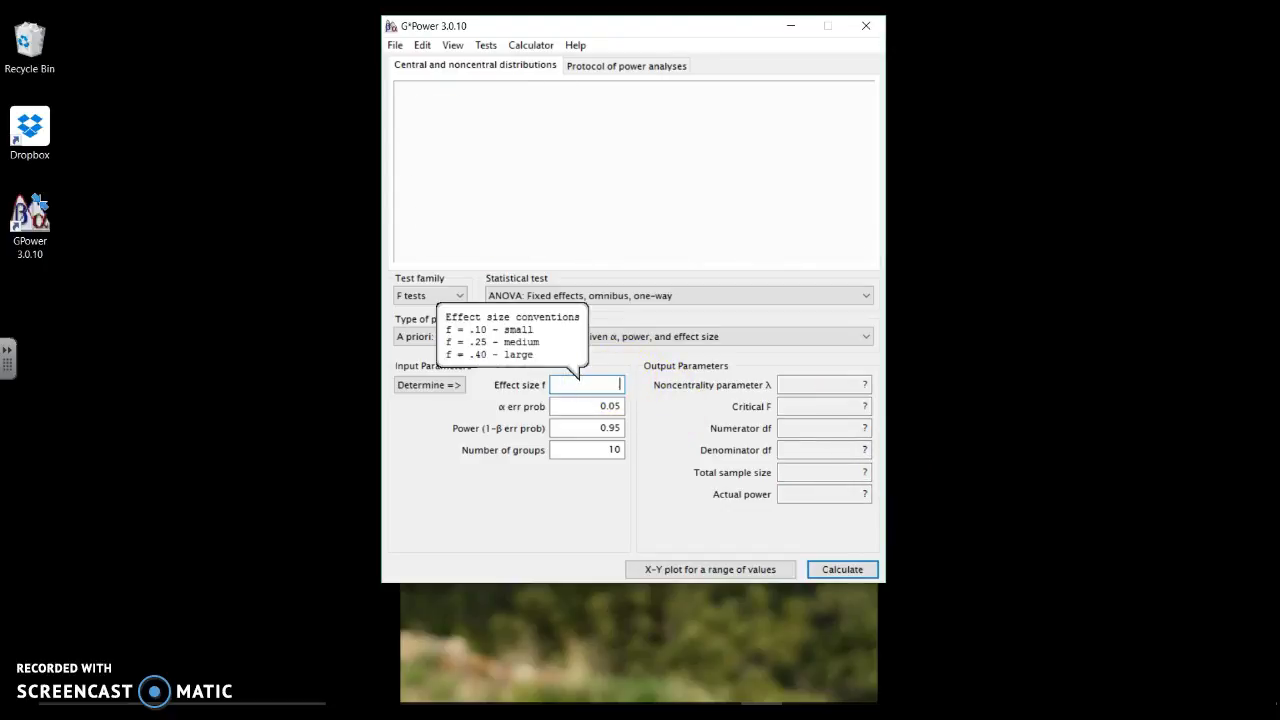
{"action": "type", "text": ".40"}
{"action": "key", "text": "Return"}
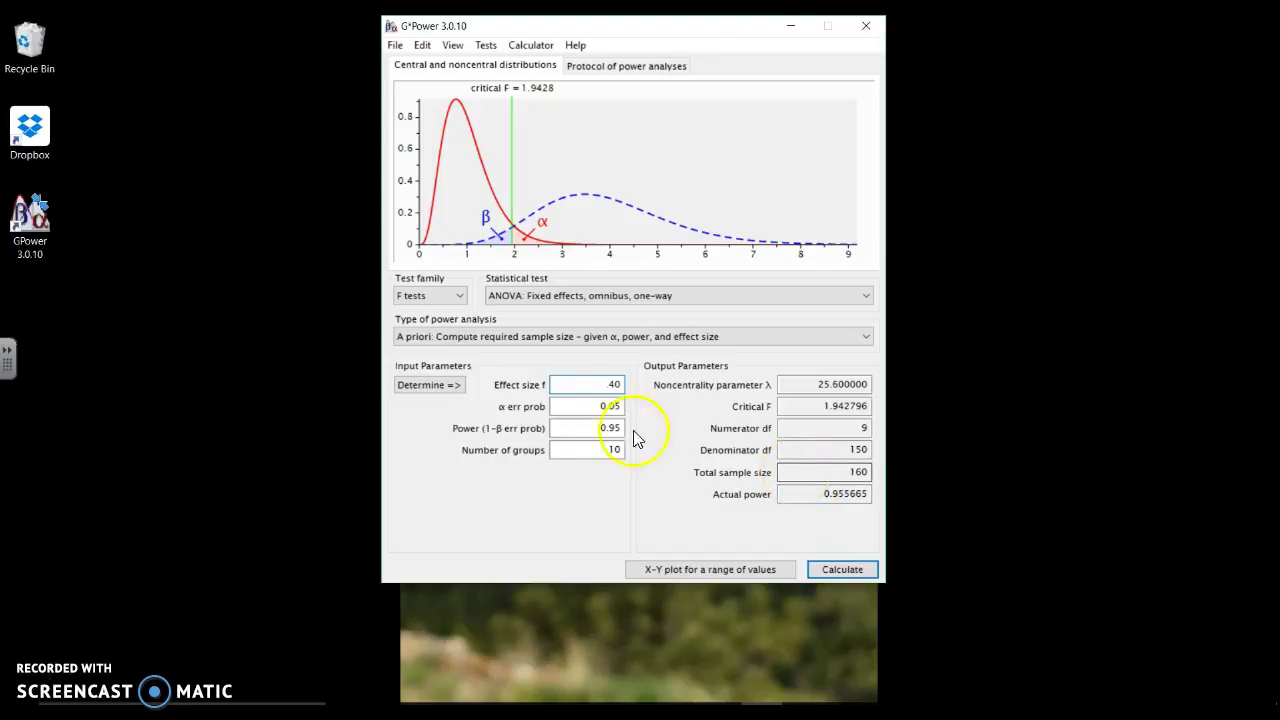
{"action": "left_click", "coordinate": [838, 491]}
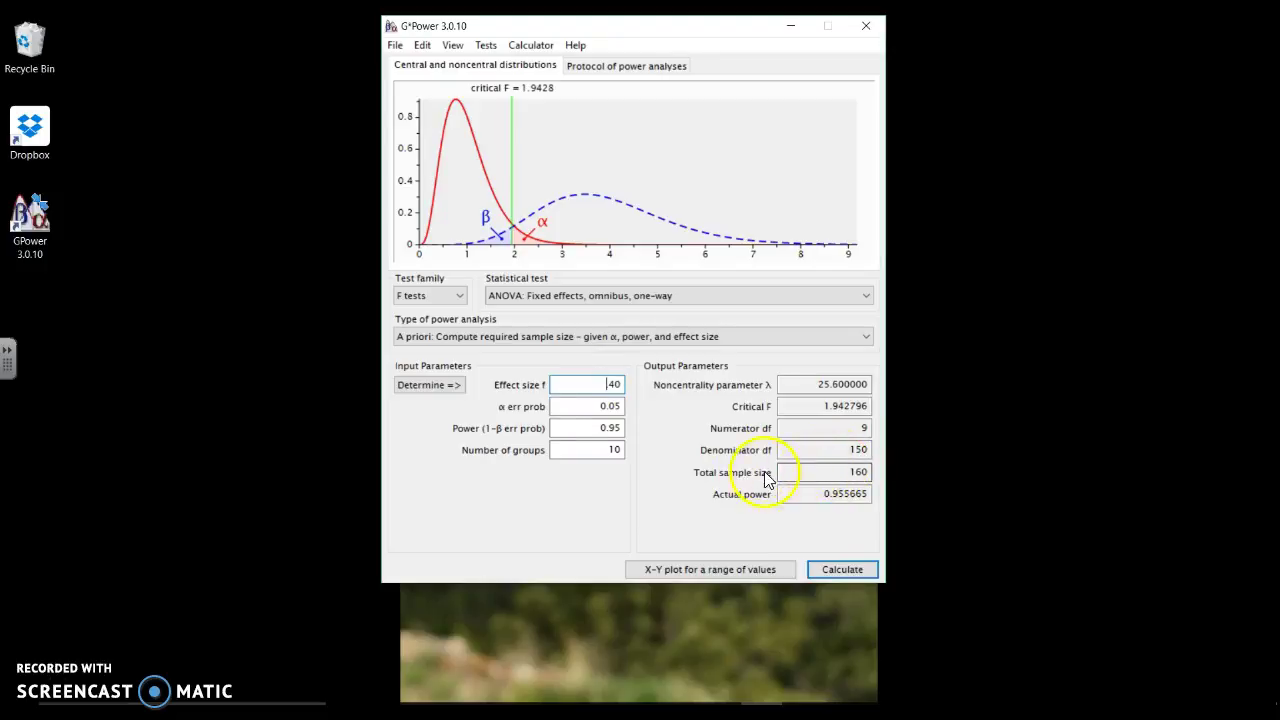
{"action": "left_click", "coordinate": [679, 295]}
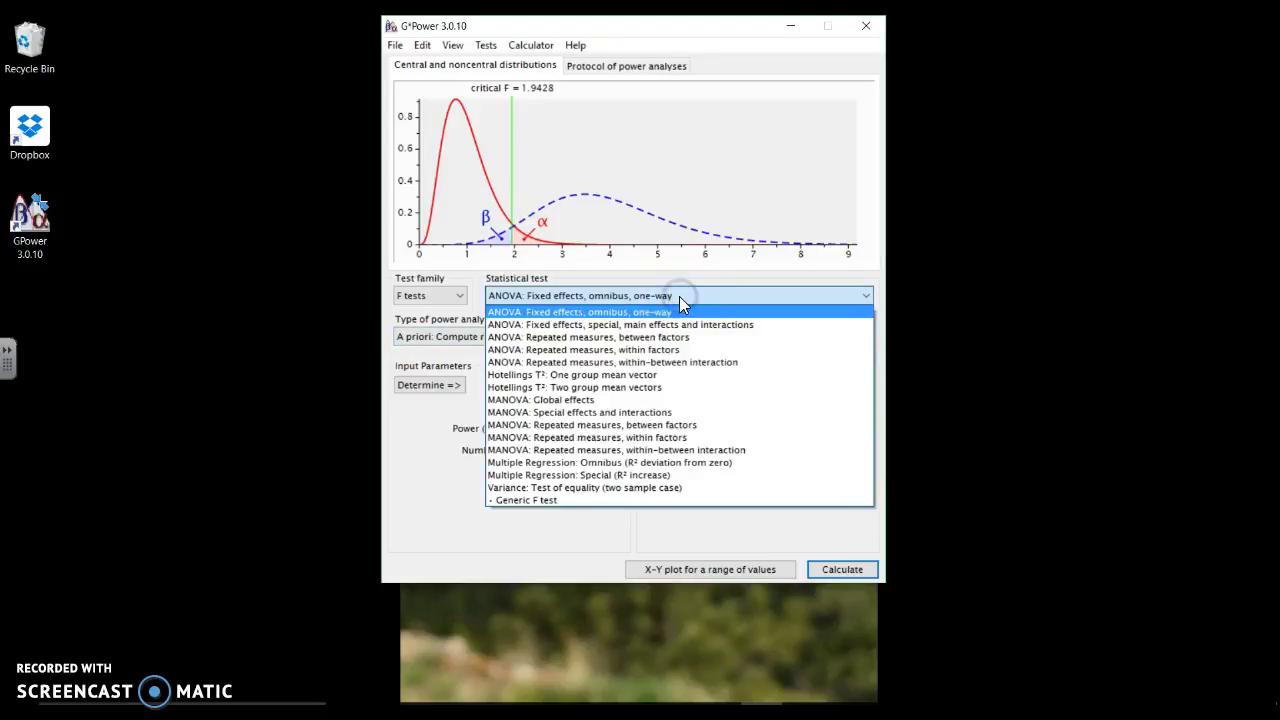
Step: Switch to a post hoc power analysis and set effect size f to .1
{"action": "left_click", "coordinate": [679, 295]}
{"action": "left_click", "coordinate": [592, 337]}
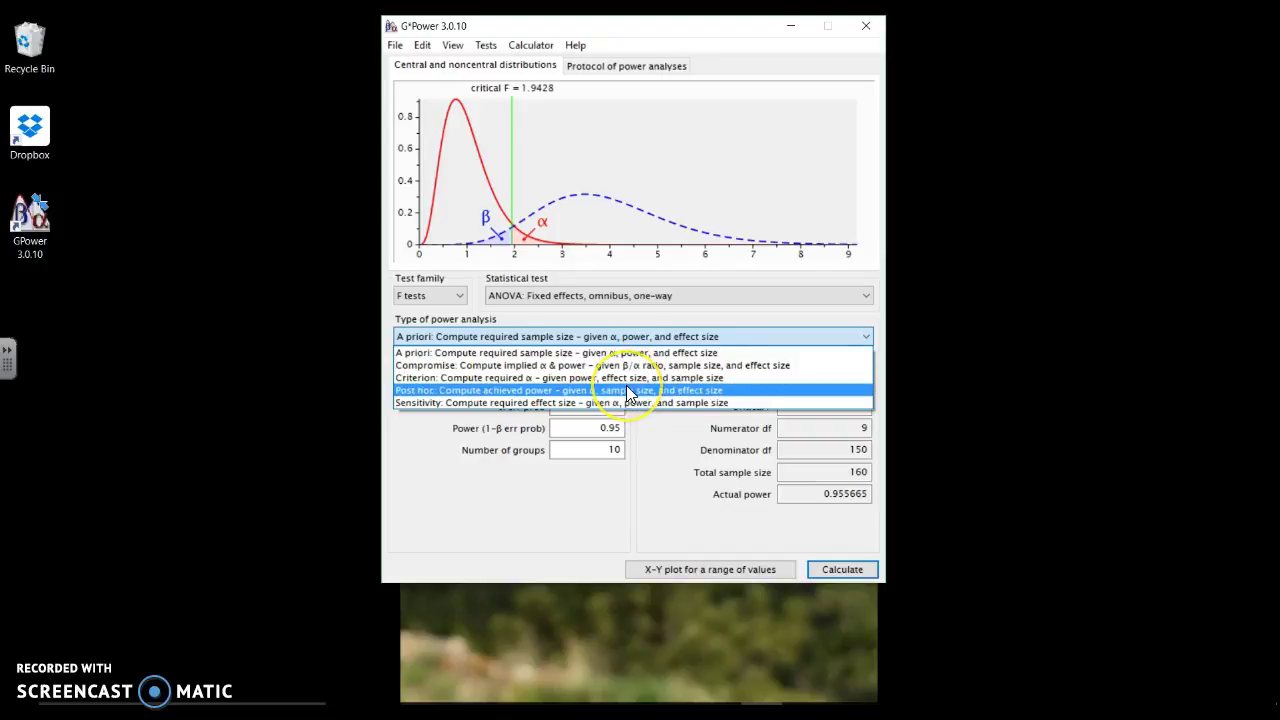
{"action": "left_click", "coordinate": [628, 391]}
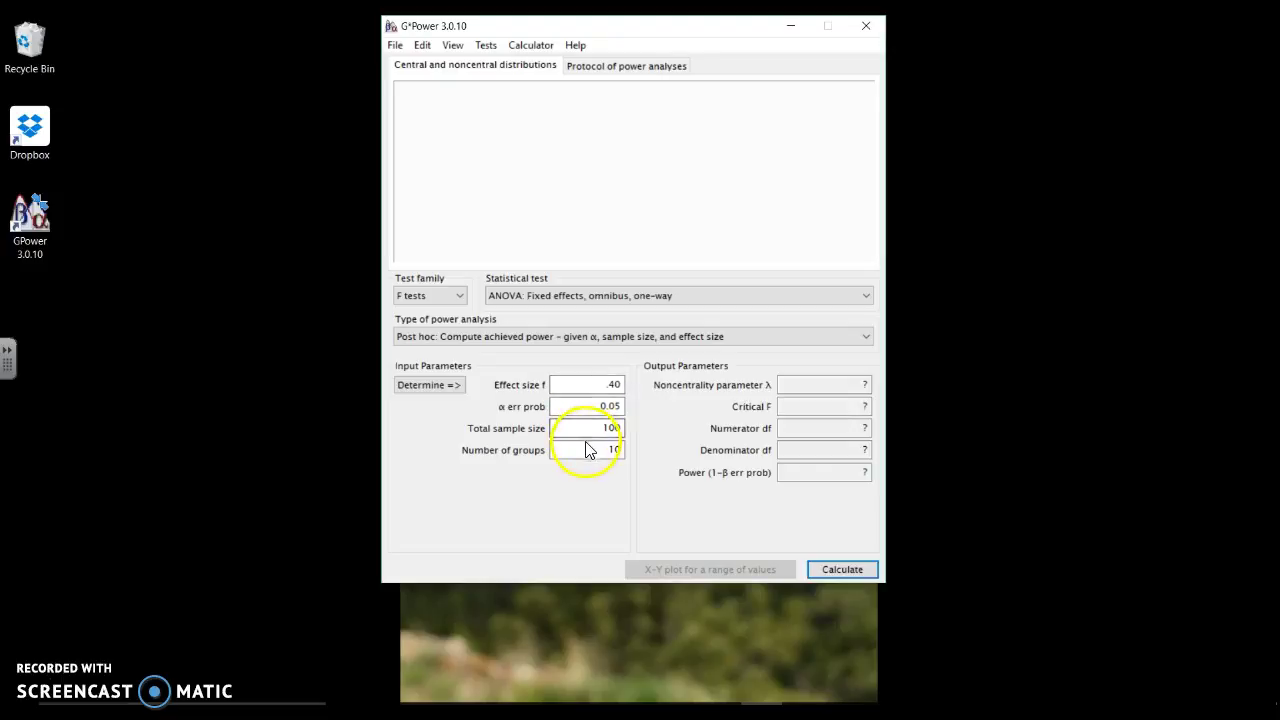
{"action": "mouse_move", "coordinate": [585, 384]}
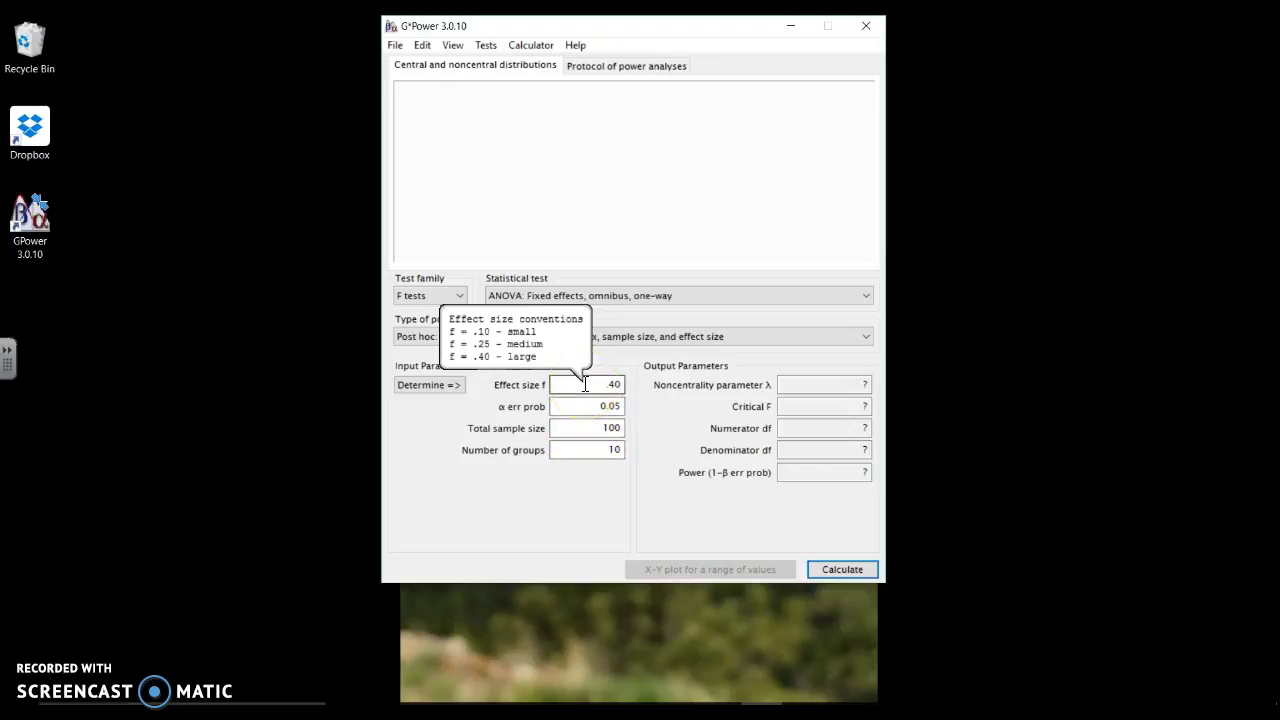
{"action": "left_click_drag", "start_coordinate": [600, 384], "coordinate": [665, 390]}
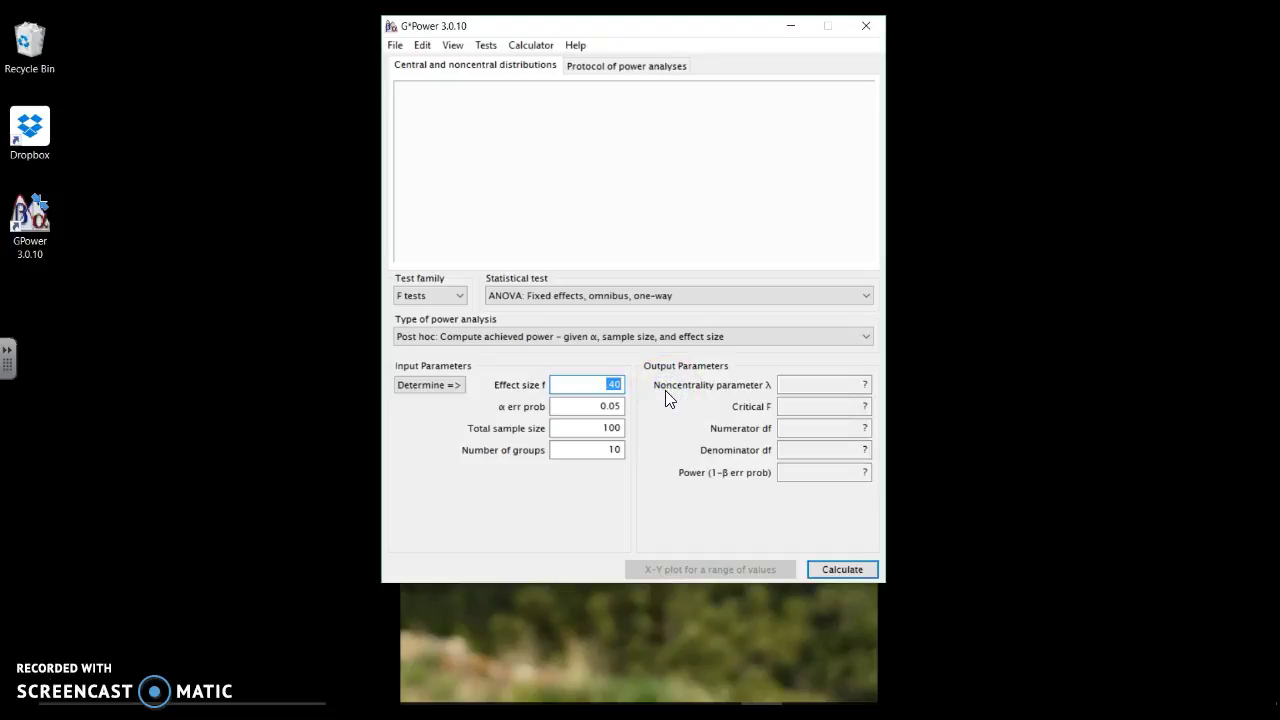
{"action": "type", "text": ".1"}
Step: Calculate post hoc power at effect size .1, then at .40, reaching power 0.765373
{"action": "left_click", "coordinate": [838, 566]}
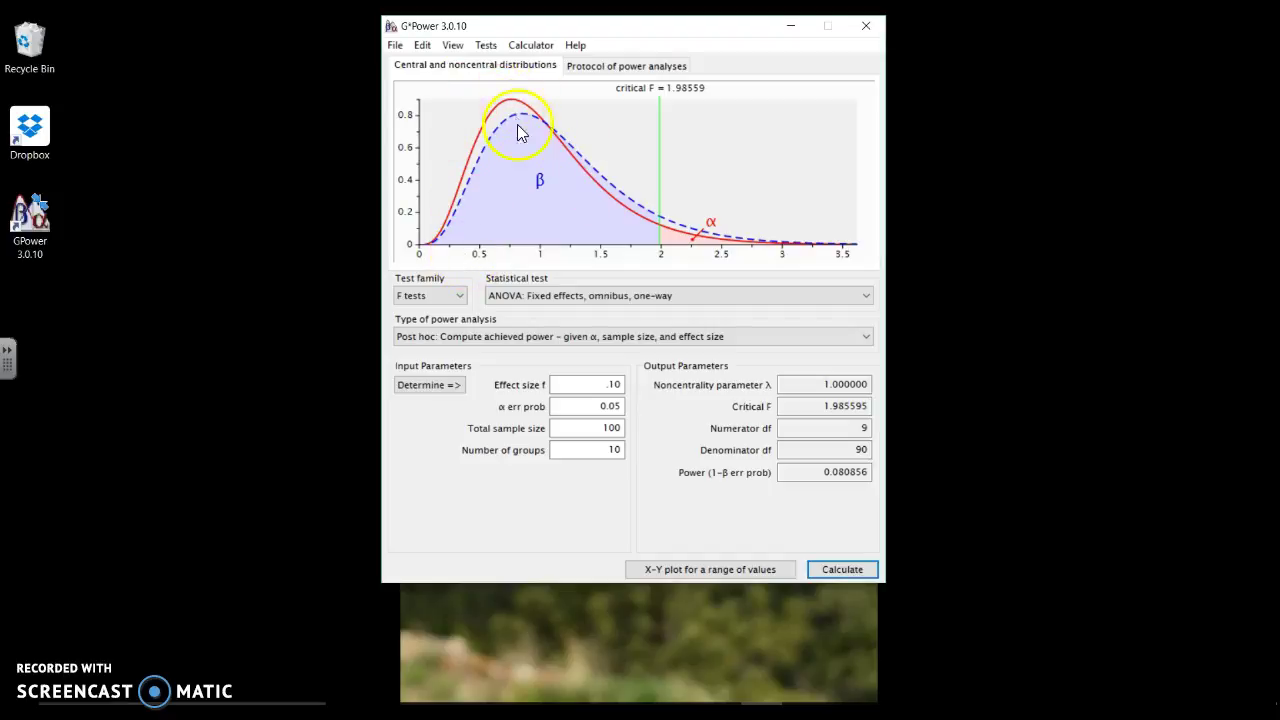
{"action": "double_click", "coordinate": [618, 383]}
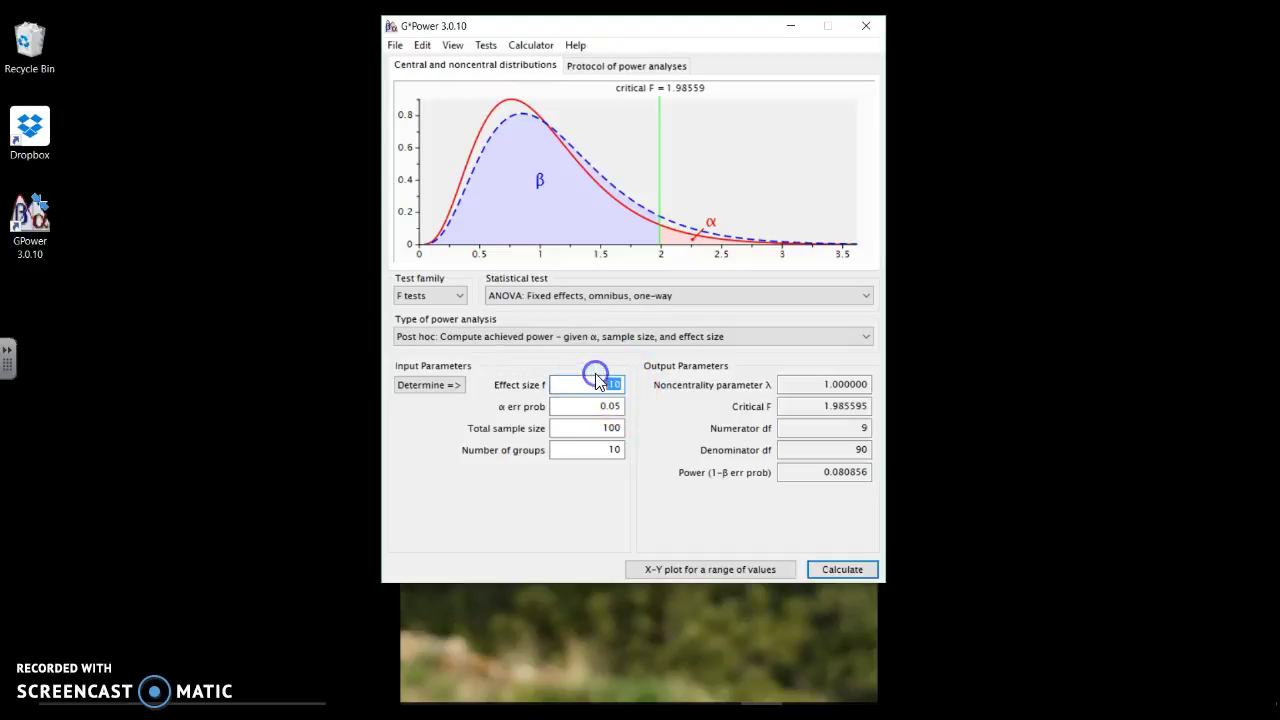
{"action": "type", "text": "40"}
{"action": "key", "text": "Return"}
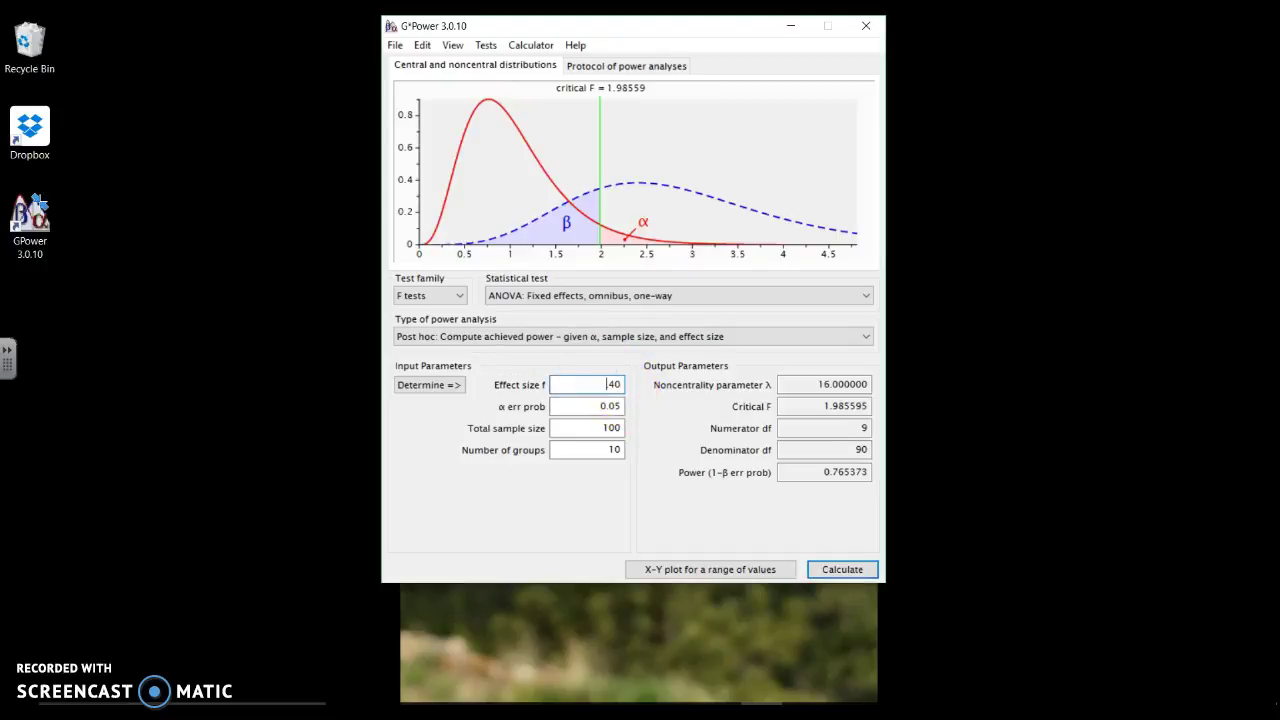
Step: Set total sample size to 1000 and groups to 5, computing power 1.000000
{"action": "left_click", "coordinate": [621, 428]}
{"action": "type", "text": "0"}
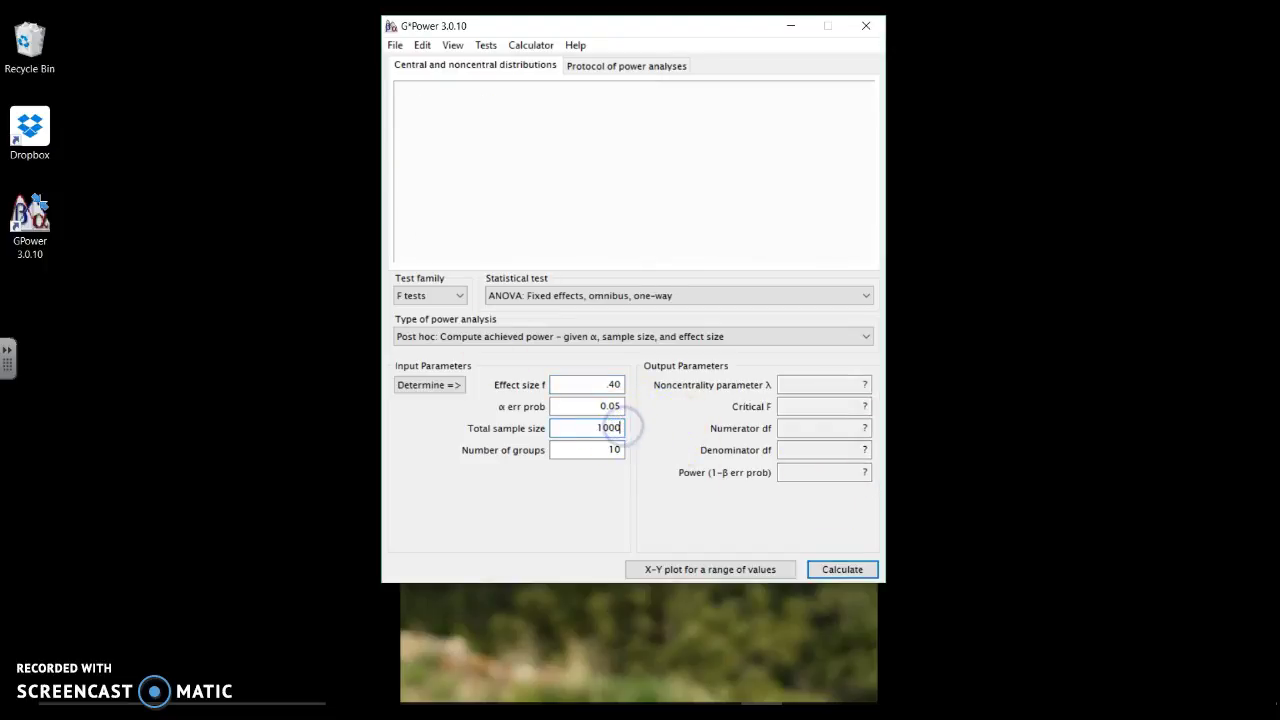
{"action": "left_click", "coordinate": [621, 450]}
{"action": "key", "text": "BackSpace"}
{"action": "key", "text": "BackSpace"}
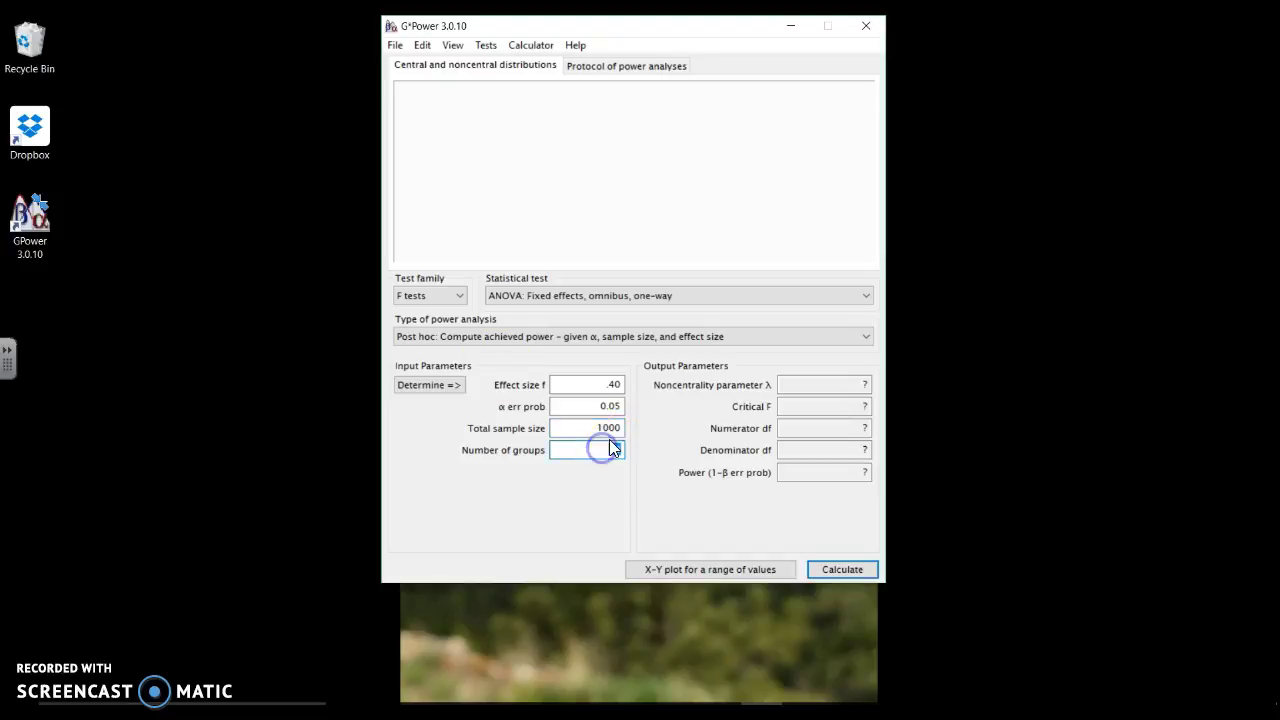
{"action": "type", "text": "5"}
{"action": "left_click", "coordinate": [854, 562]}
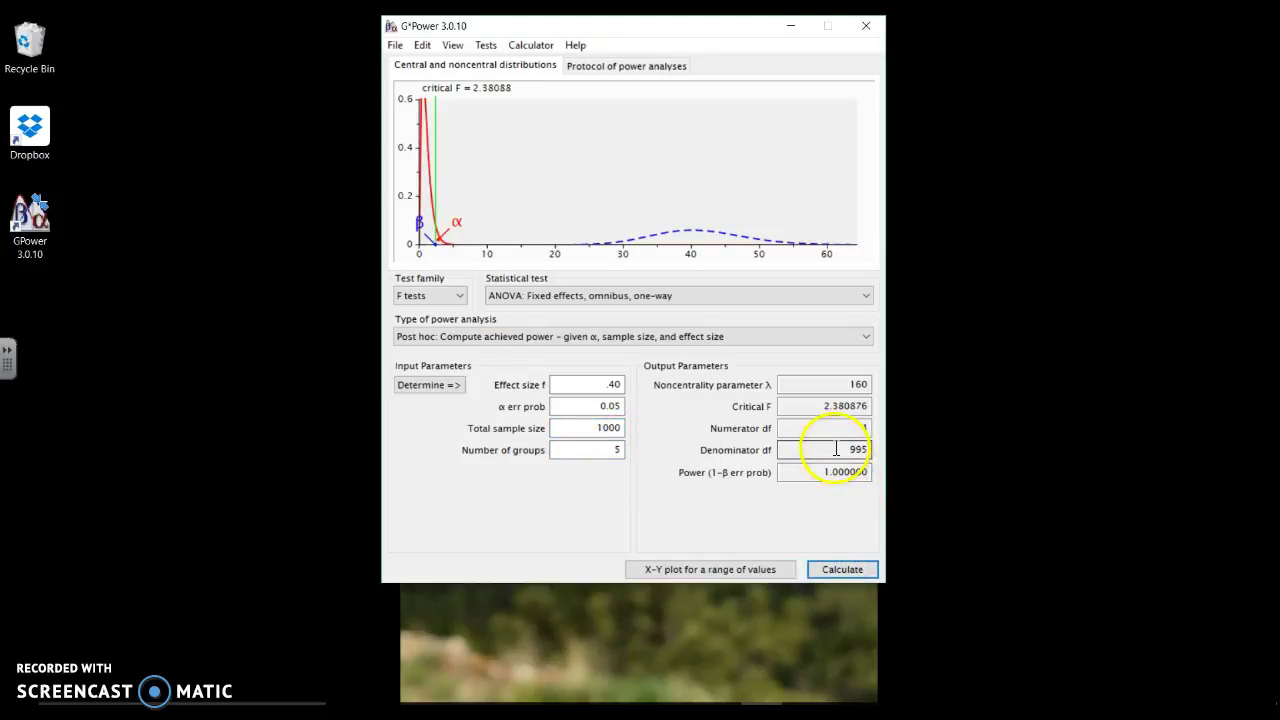
{"action": "left_click", "coordinate": [809, 472]}
{"action": "left_click_drag", "start_coordinate": [785, 472], "coordinate": [877, 471]}
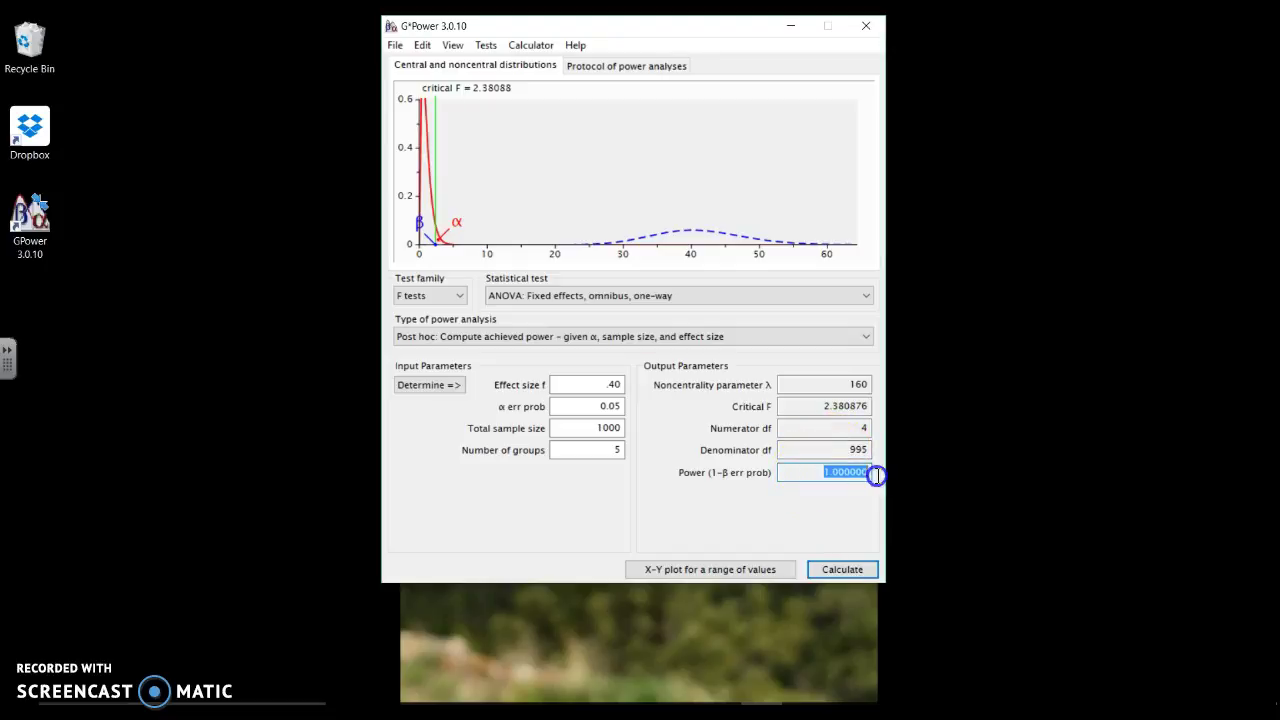
Step: Change effect size f to .1 and recalculate, giving power 0.713633
{"action": "left_click_drag", "start_coordinate": [618, 384], "coordinate": [604, 378]}
{"action": "key", "text": "BackSpace"}
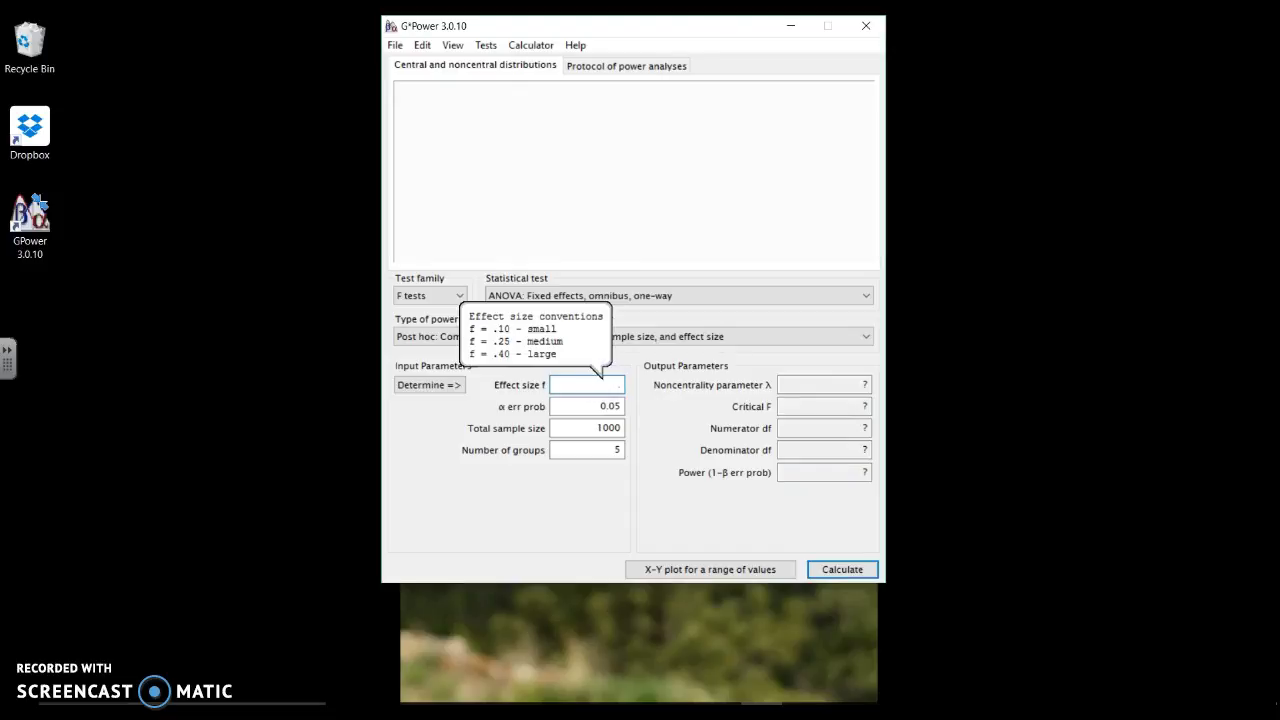
{"action": "left_click", "coordinate": [603, 380]}
{"action": "key", "text": "Return"}
{"action": "left_click", "coordinate": [605, 432]}
{"action": "left_click", "coordinate": [610, 451]}
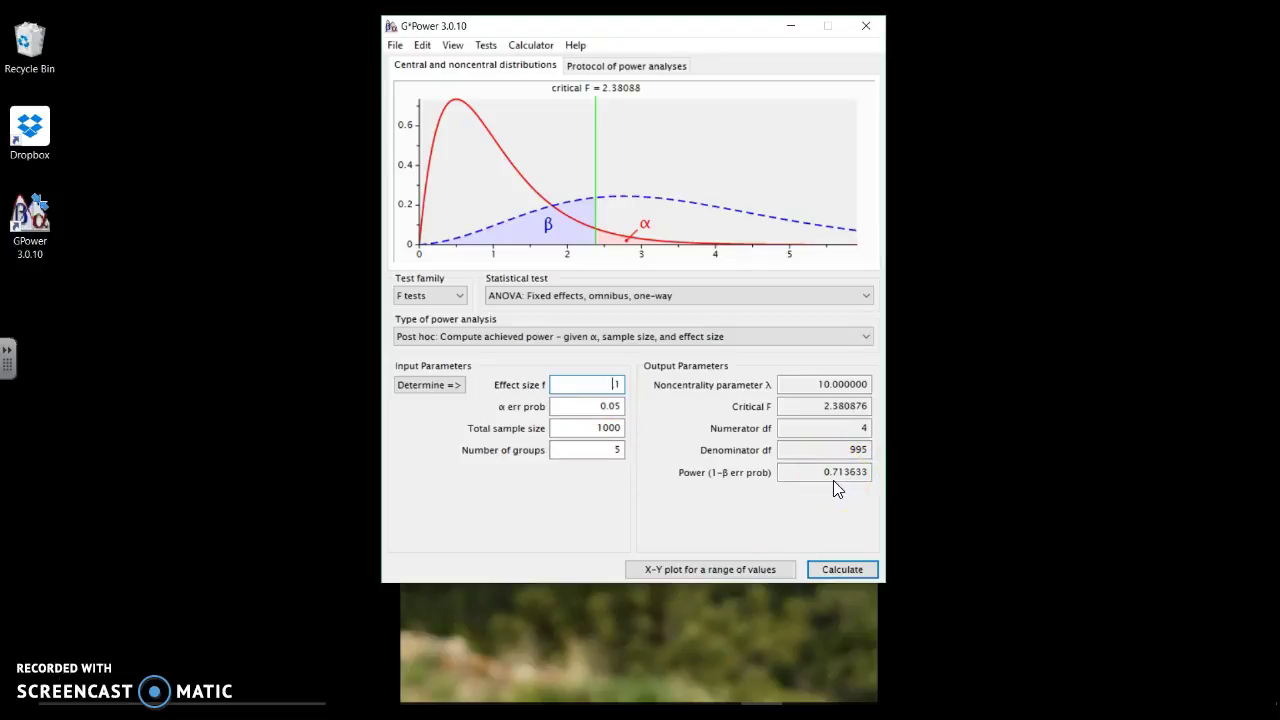
Step: Switch the test family to t tests, keeping point biserial correlation as the statistical test
{"action": "left_click", "coordinate": [631, 295]}
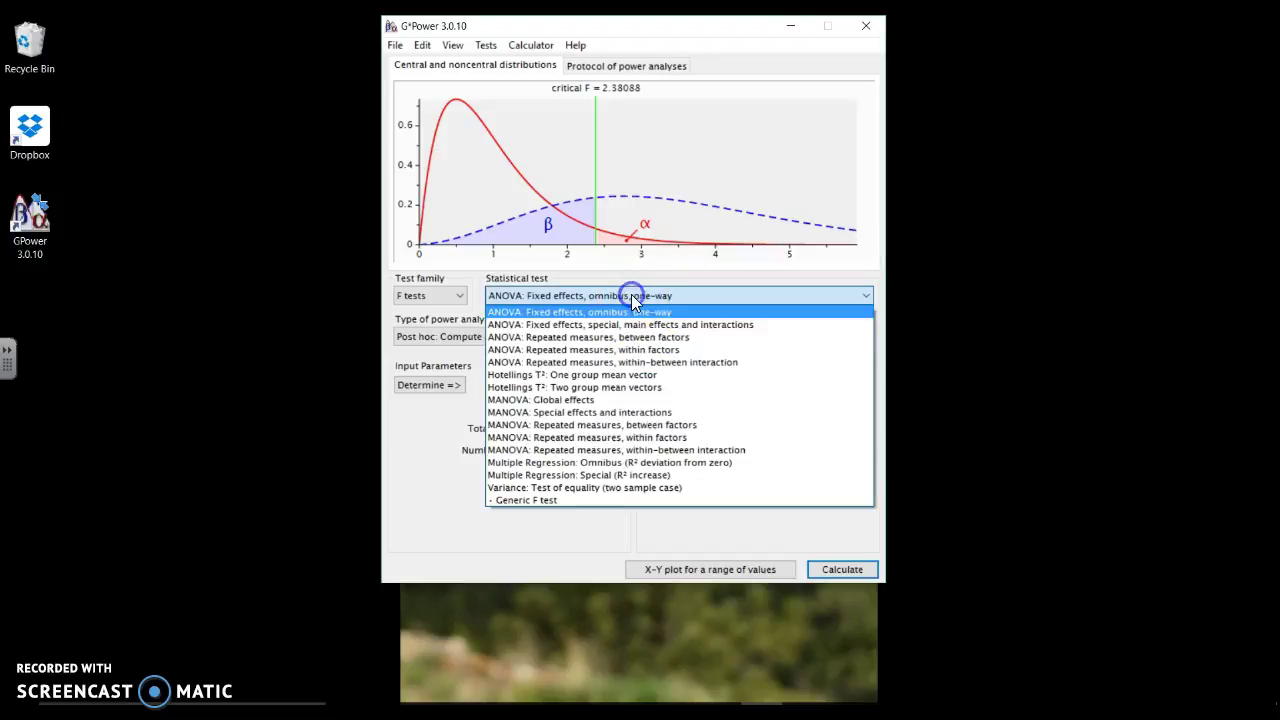
{"action": "left_click", "coordinate": [430, 294]}
{"action": "left_click", "coordinate": [430, 294]}
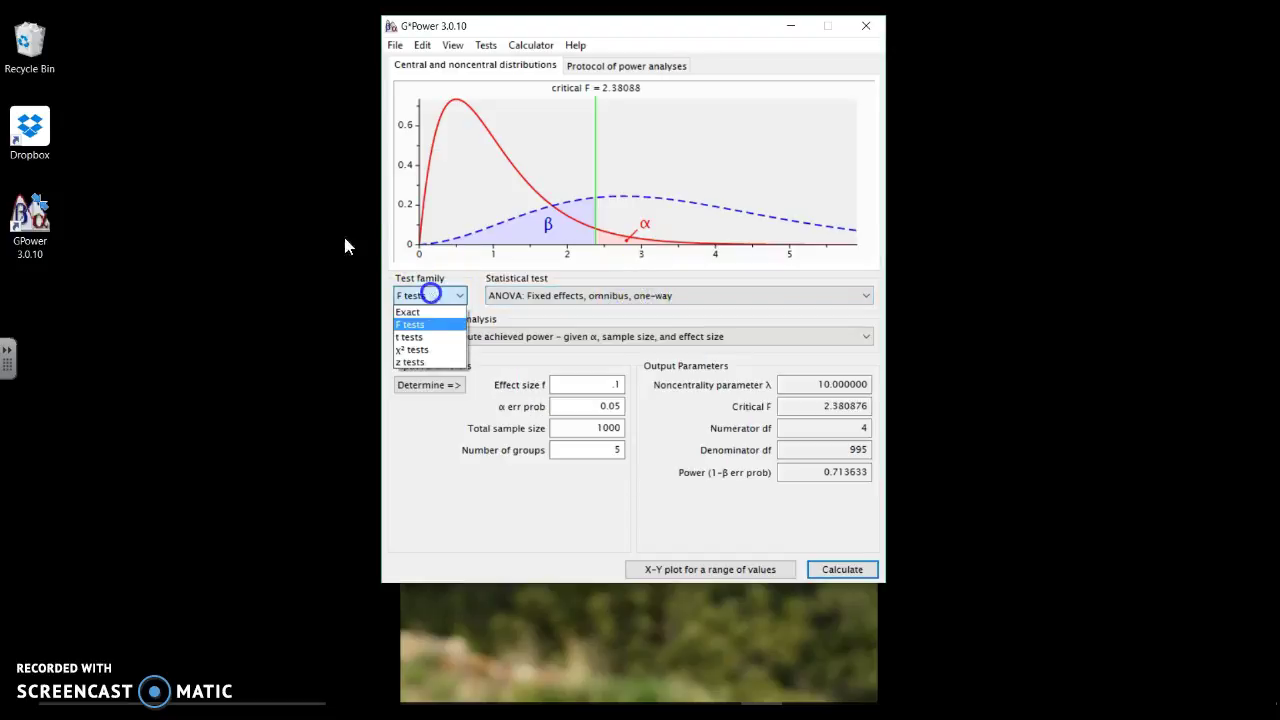
{"action": "left_click", "coordinate": [432, 338]}
{"action": "left_click", "coordinate": [537, 296]}
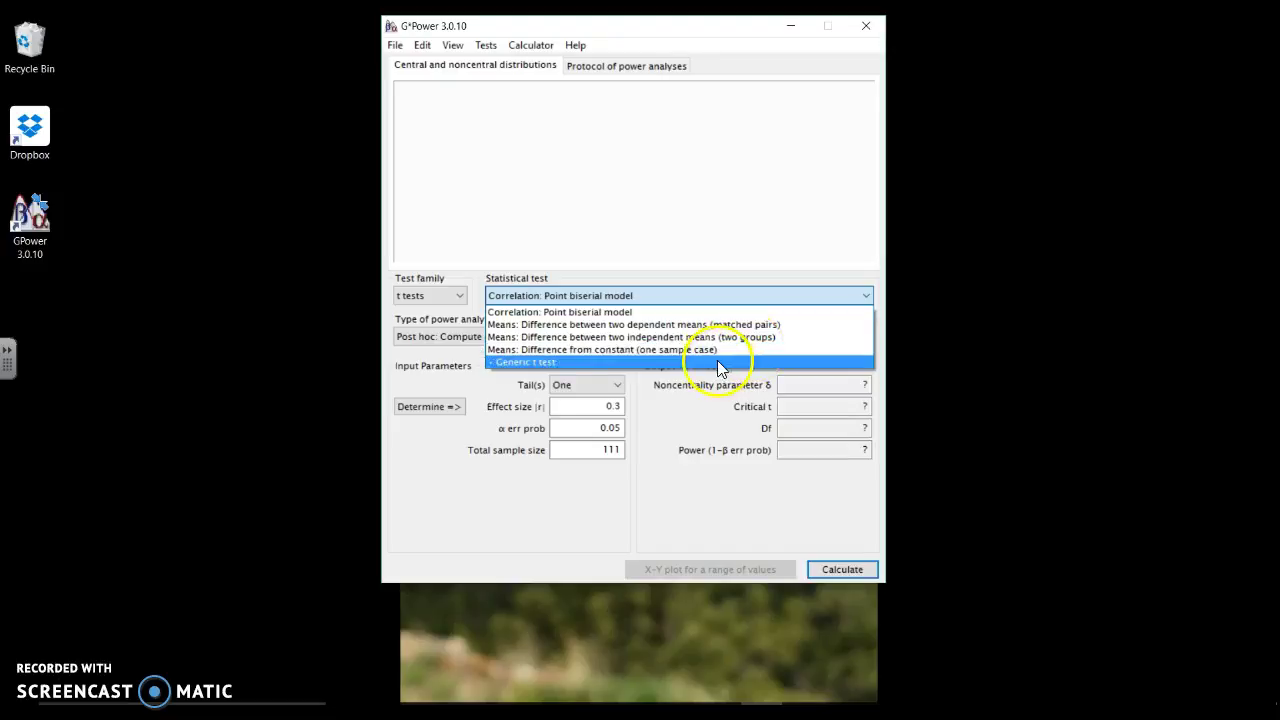
{"action": "left_click", "coordinate": [448, 521]}
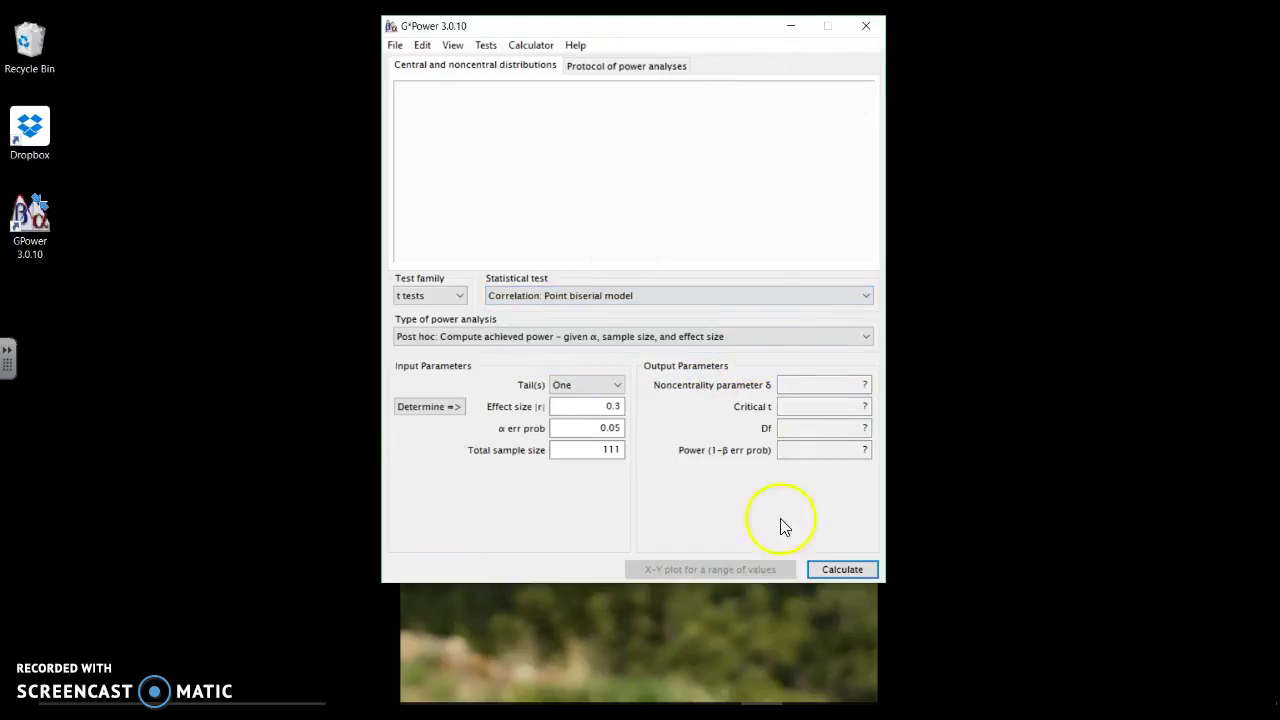